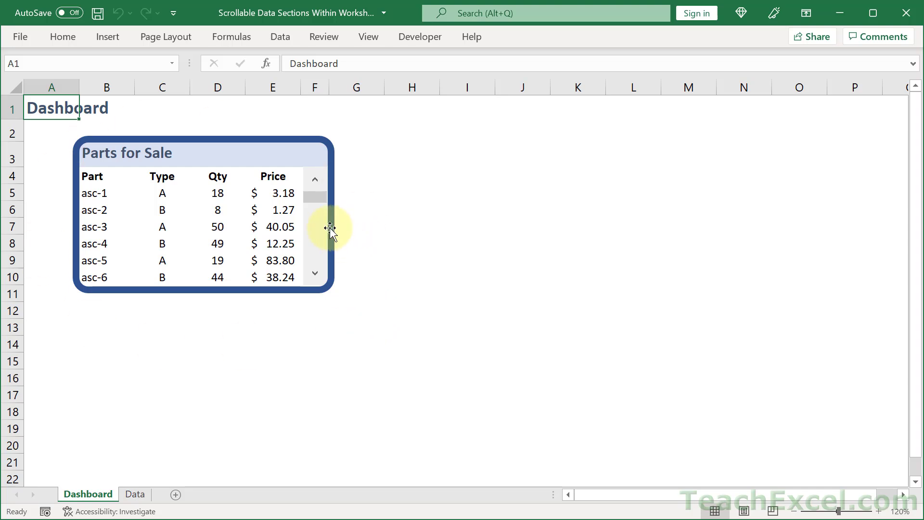
# Scroll the existing Parts for Sale list and turn on worksheet gridlines
pyautogui.moveTo(319, 212); pyautogui.dragTo(318, 246)
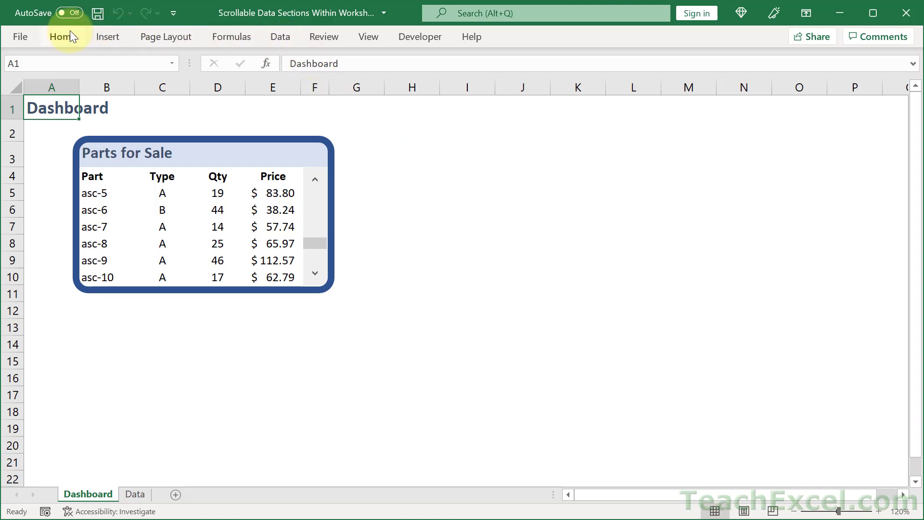
pyautogui.doubleClick(368, 39)
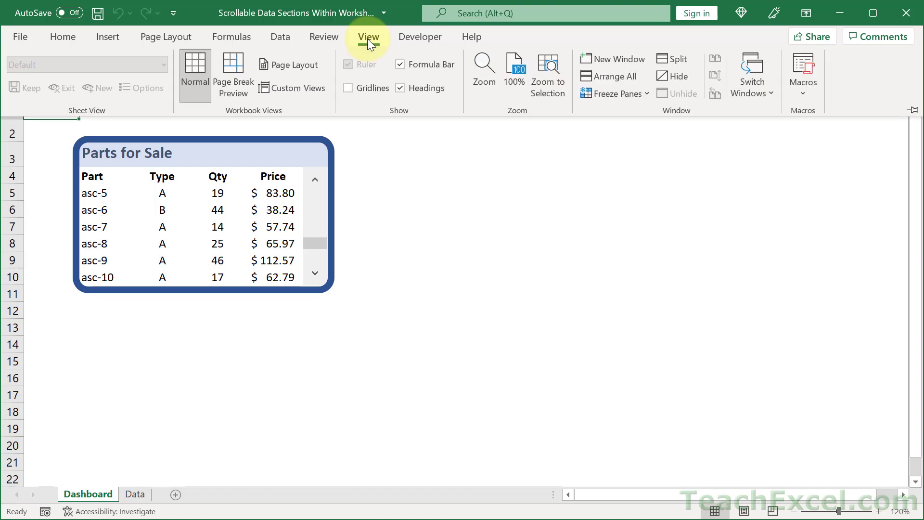
pyautogui.click(369, 90)
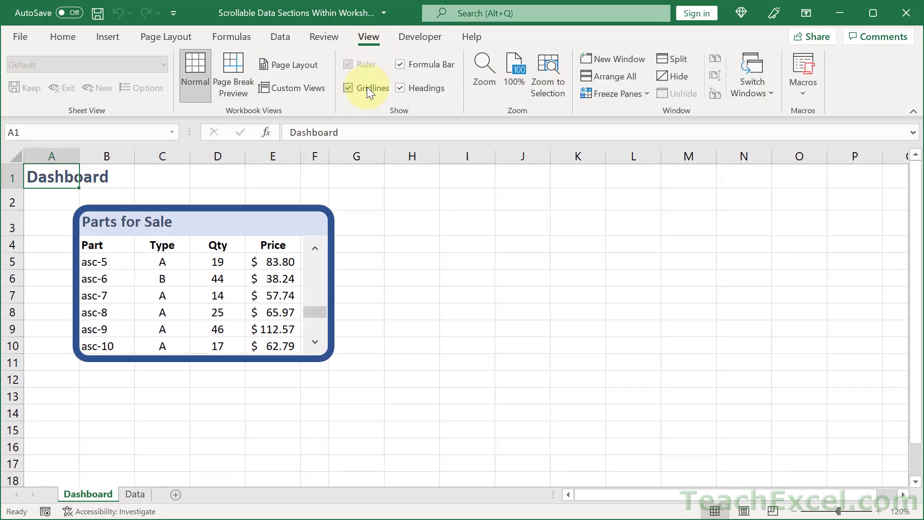
# Copy the Parts for Sale title and header rows into cell I3
pyautogui.click(485, 255)
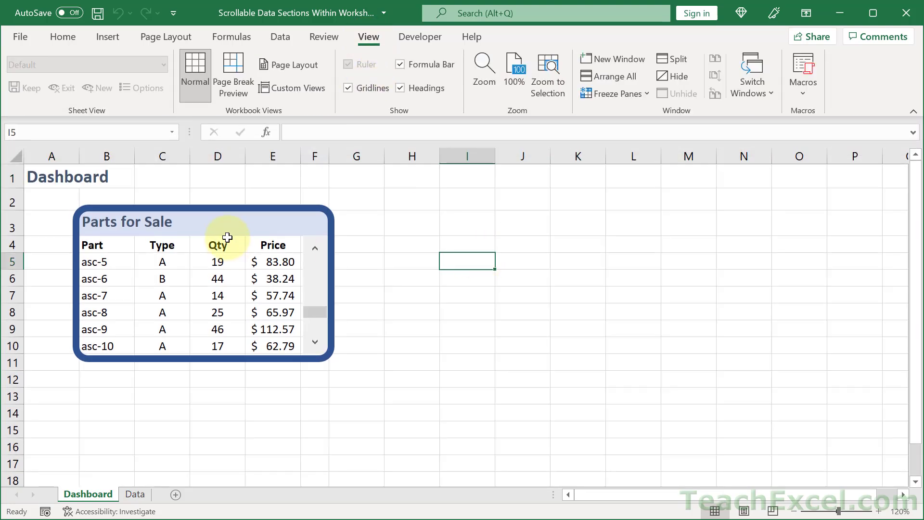
pyautogui.moveTo(88, 222); pyautogui.dragTo(277, 241)
pyautogui.hotkey('ctrl', 'c')
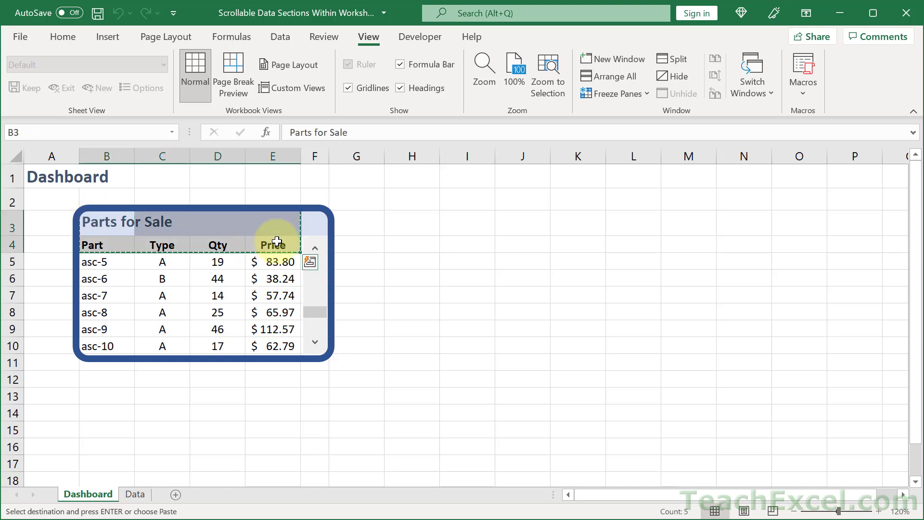
pyautogui.click(464, 221)
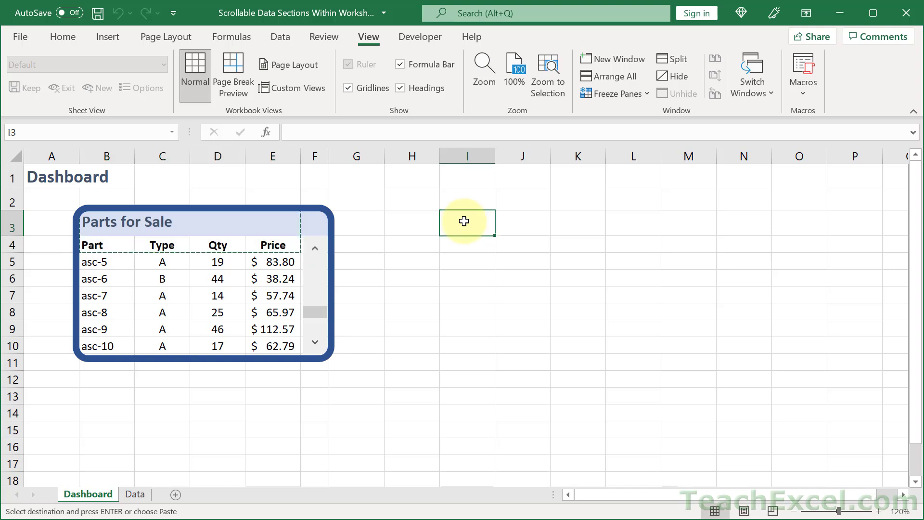
pyautogui.hotkey('ctrl', 'v')
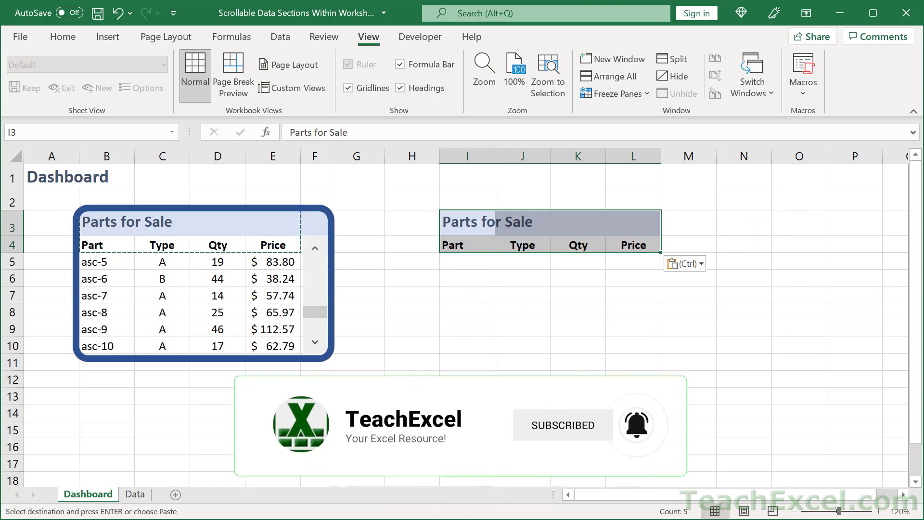
# Enter a bold "Control Value" label in cell G13
pyautogui.click(352, 430)
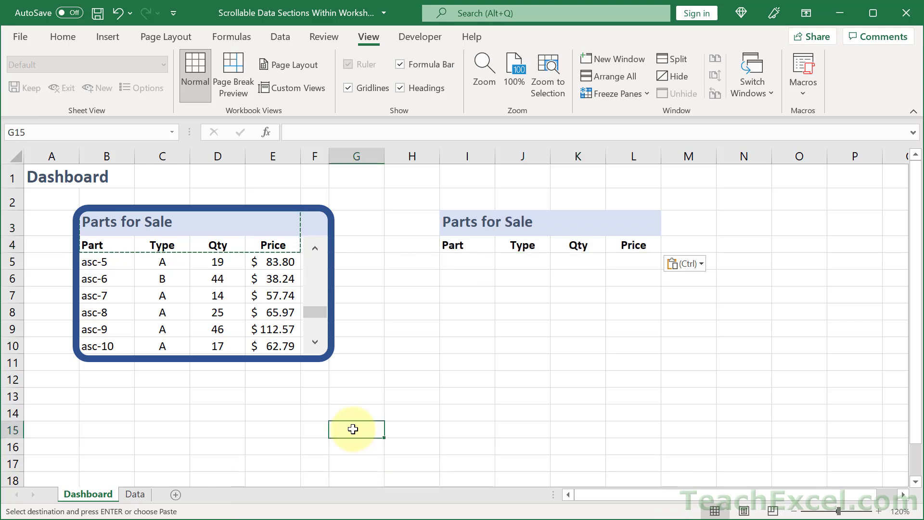
pyautogui.click(354, 395)
pyautogui.write('Cont')
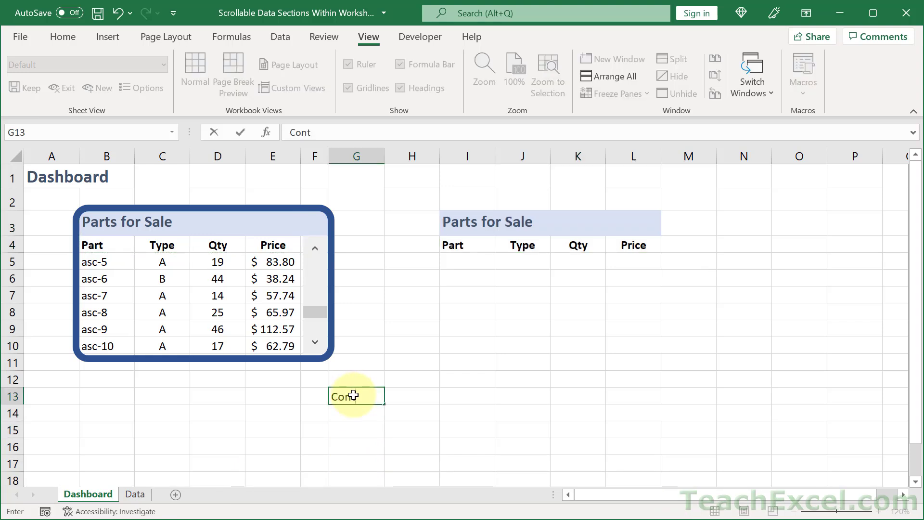
pyautogui.write('rol Value')
pyautogui.hotkey('ctrl', 'Return')
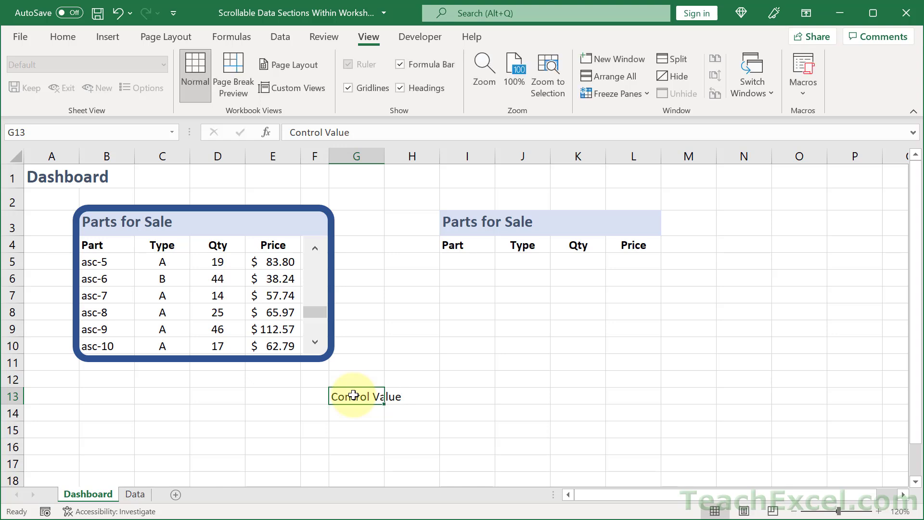
pyautogui.hotkey('ctrl', 'b')
# Widen column G and give cell H13 a yellow fill
pyautogui.press('Right')
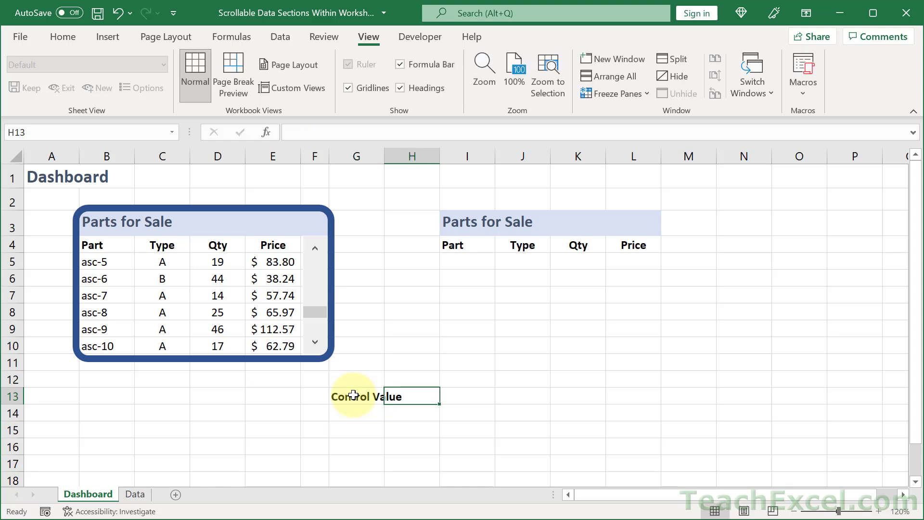
pyautogui.moveTo(384, 156); pyautogui.dragTo(419, 157)
pyautogui.click(61, 39)
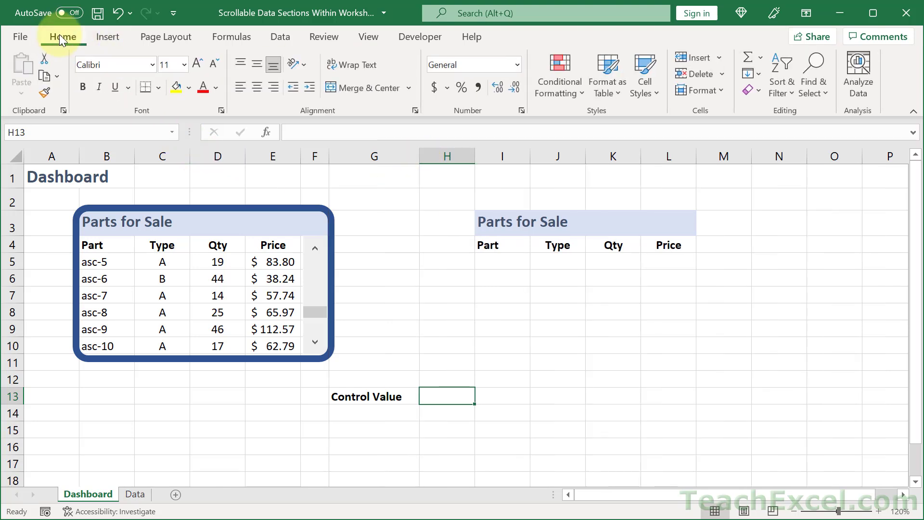
pyautogui.click(176, 88)
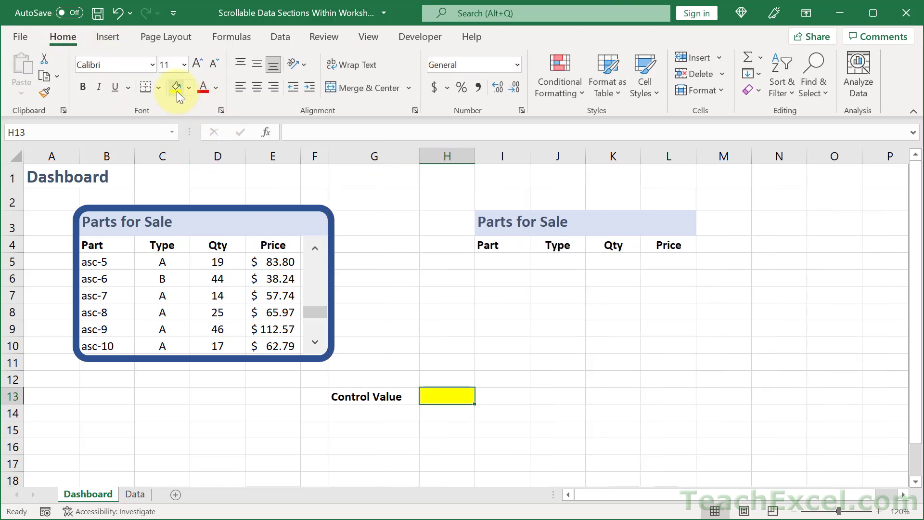
# Inspect the INDEX formula in cell B5 of the existing list
pyautogui.click(499, 264)
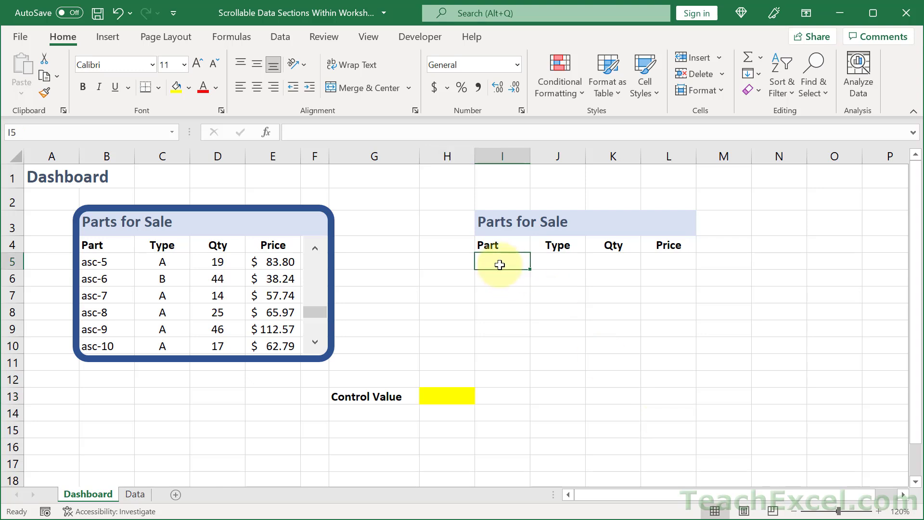
pyautogui.press('Up')
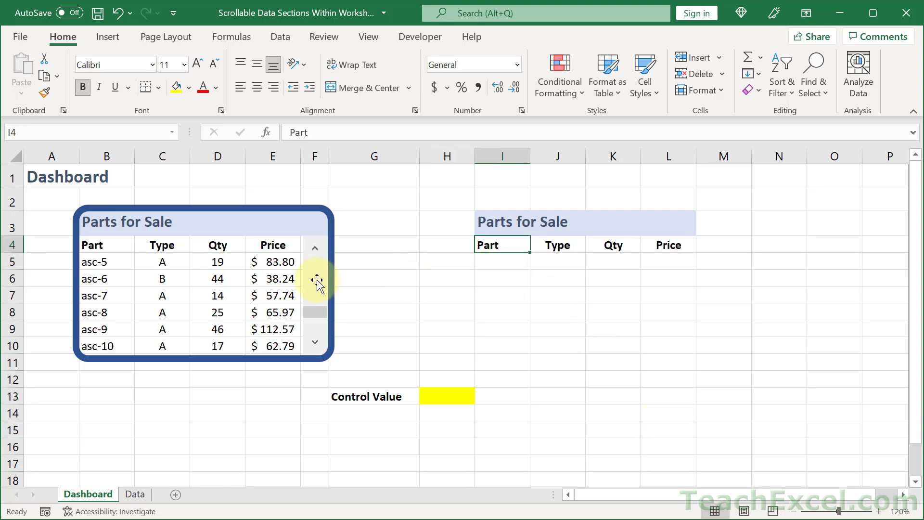
pyautogui.click(120, 261)
pyautogui.doubleClick(120, 262)
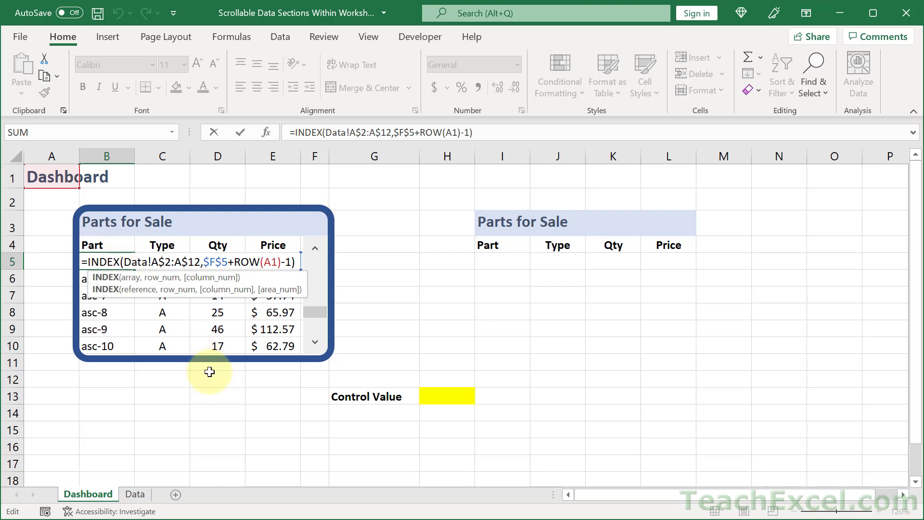
pyautogui.press('Escape')
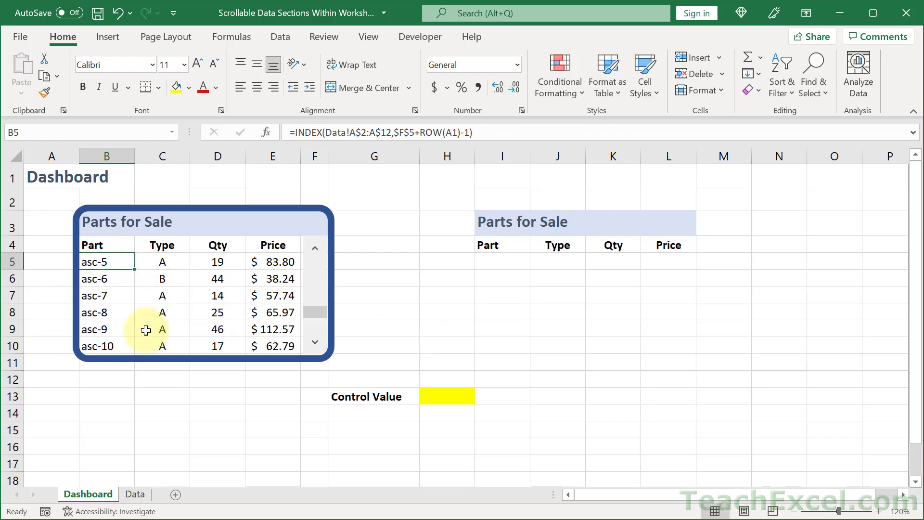
# Review the part data and its ranges on the Data sheet, then return to the Dashboard
pyautogui.click(136, 496)
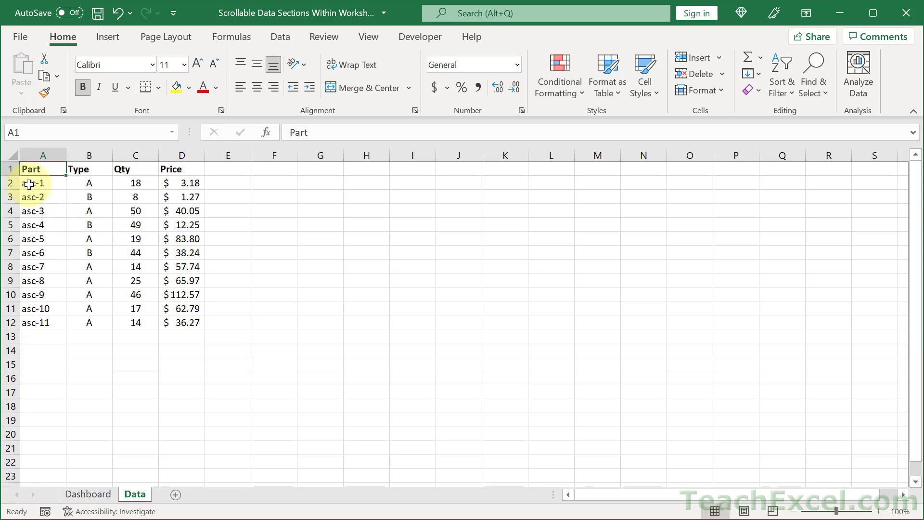
pyautogui.moveTo(30, 183); pyautogui.dragTo(185, 251)
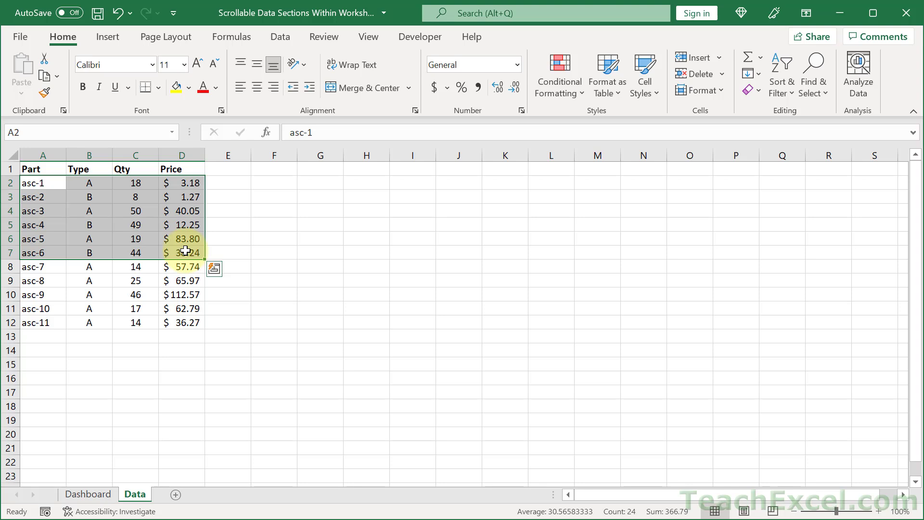
pyautogui.moveTo(35, 195); pyautogui.dragTo(188, 265)
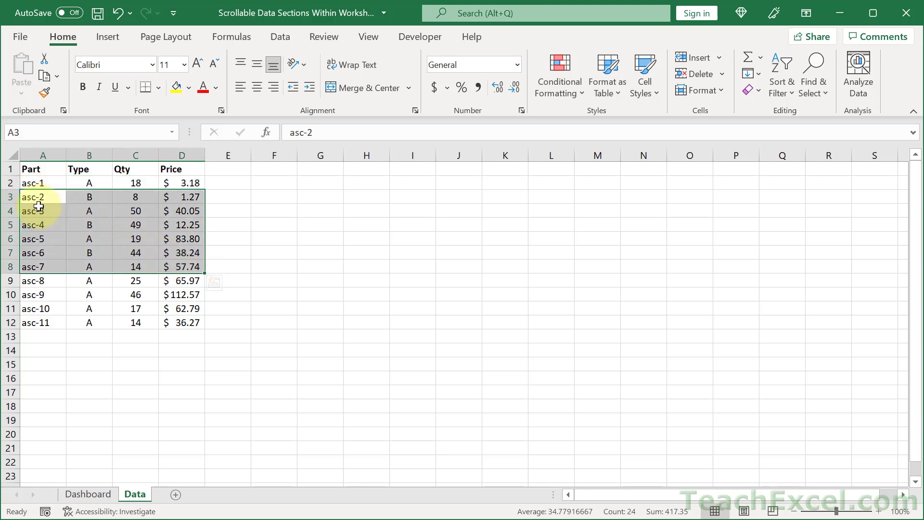
pyautogui.moveTo(38, 209); pyautogui.dragTo(182, 264)
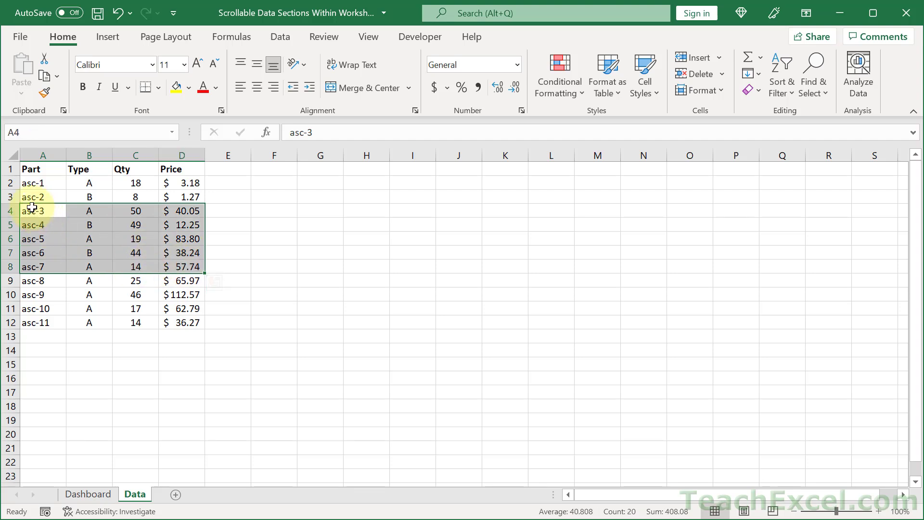
pyautogui.moveTo(31, 225); pyautogui.dragTo(188, 280)
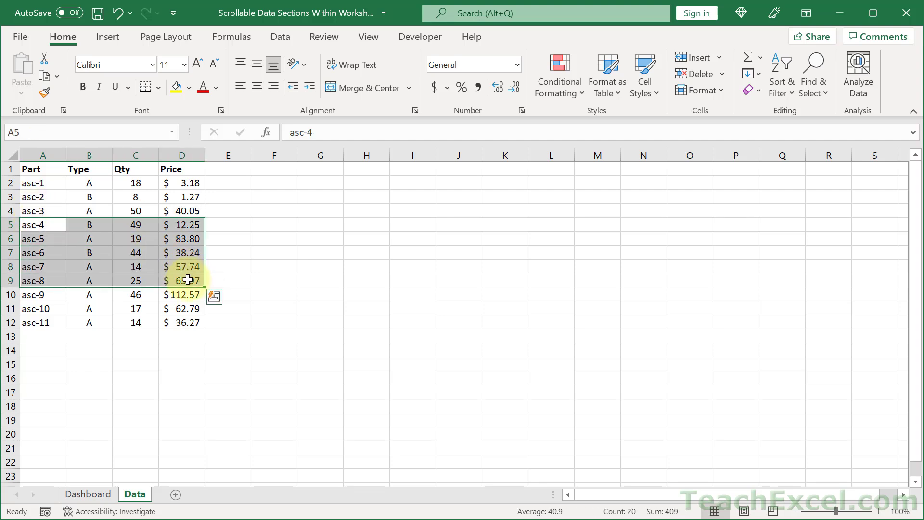
pyautogui.click(135, 395)
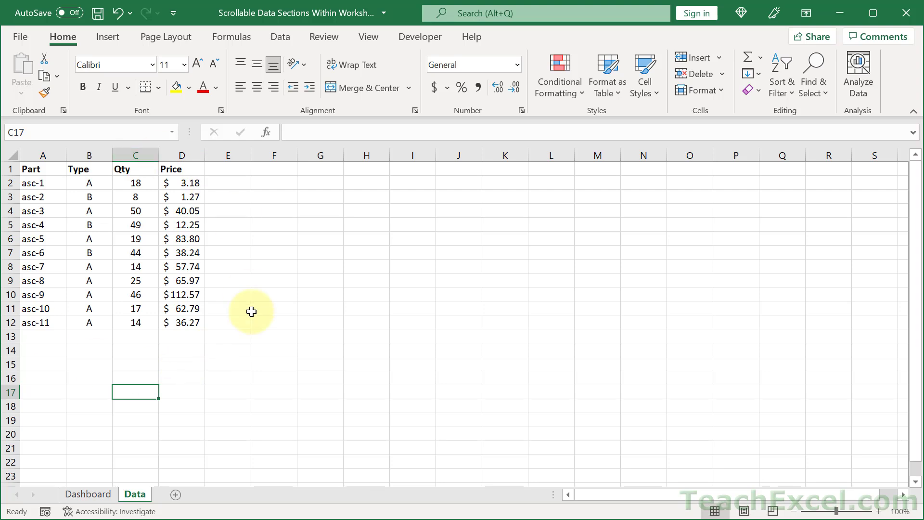
pyautogui.click(49, 183)
pyautogui.moveTo(50, 183); pyautogui.dragTo(56, 320)
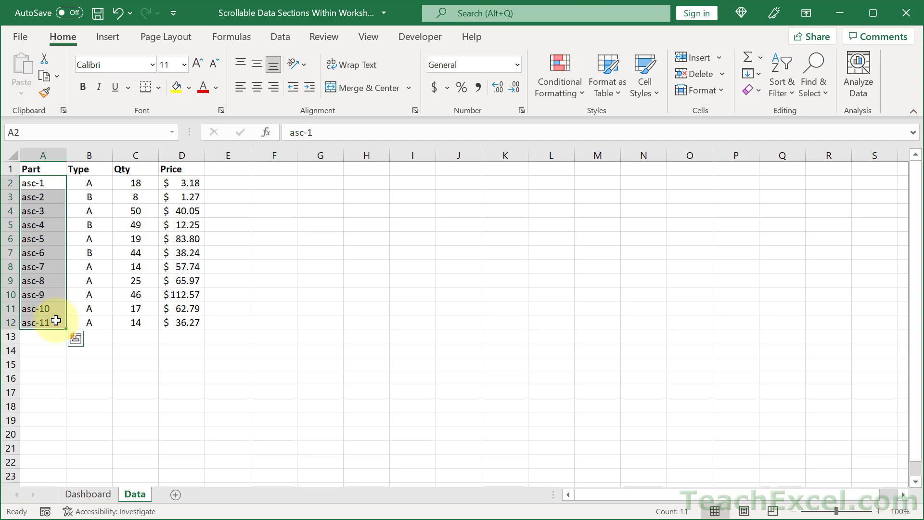
pyautogui.click(136, 407)
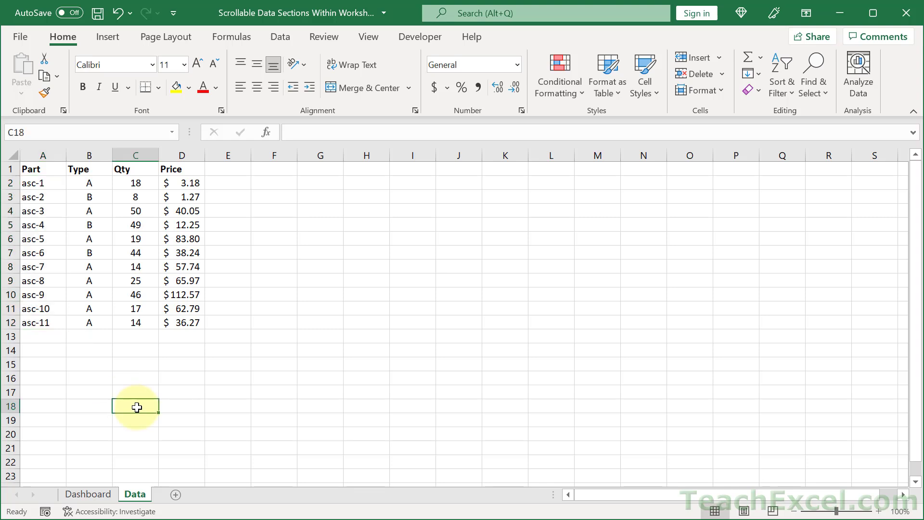
pyautogui.click(90, 495)
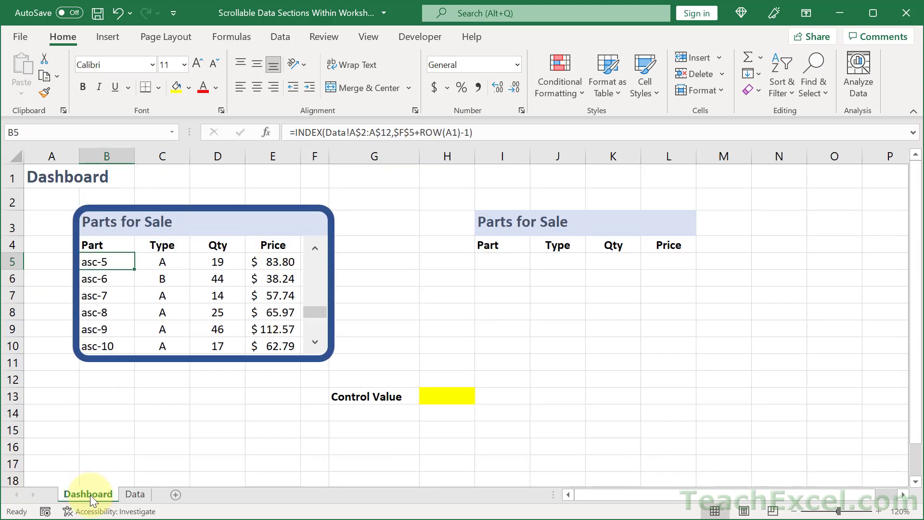
# Set the control value in cell H13 to 1
pyautogui.click(456, 397)
pyautogui.write('1')
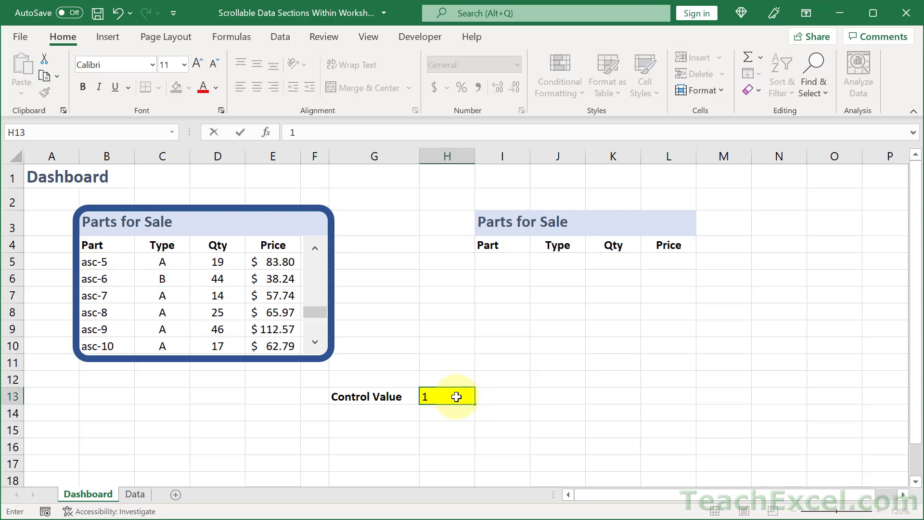
pyautogui.press('Return')
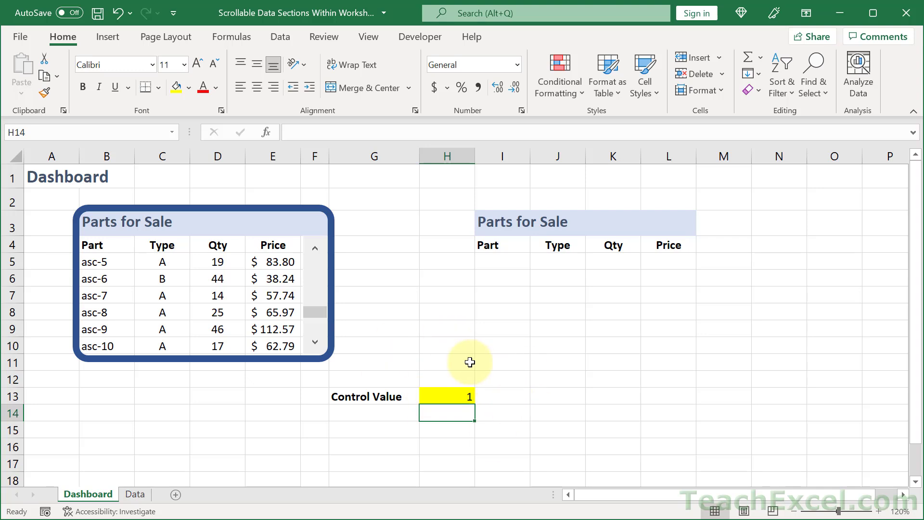
pyautogui.click(462, 395)
pyautogui.write('2')
pyautogui.press('Return')
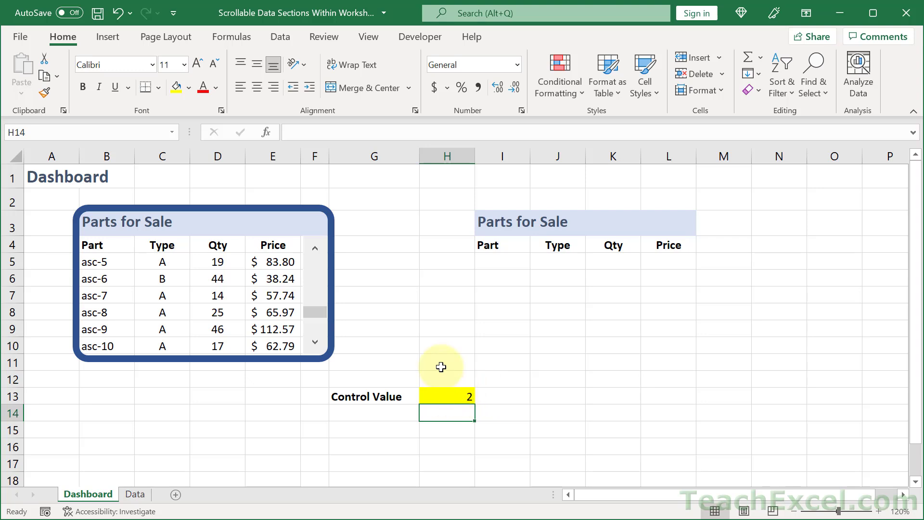
pyautogui.click(442, 391)
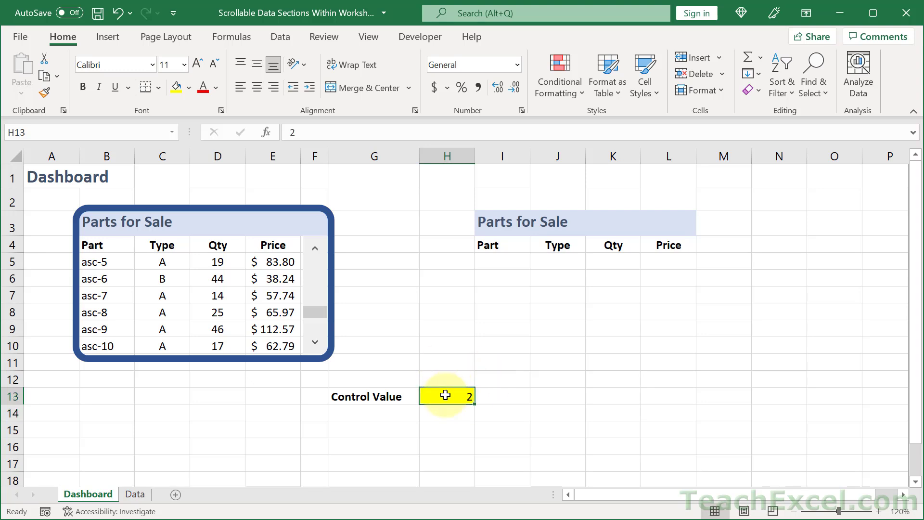
pyautogui.write('1')
pyautogui.hotkey('ctrl', 'Return')
# Start an INDEX formula in cell I5 of the new Parts for Sale section
pyautogui.click(507, 266)
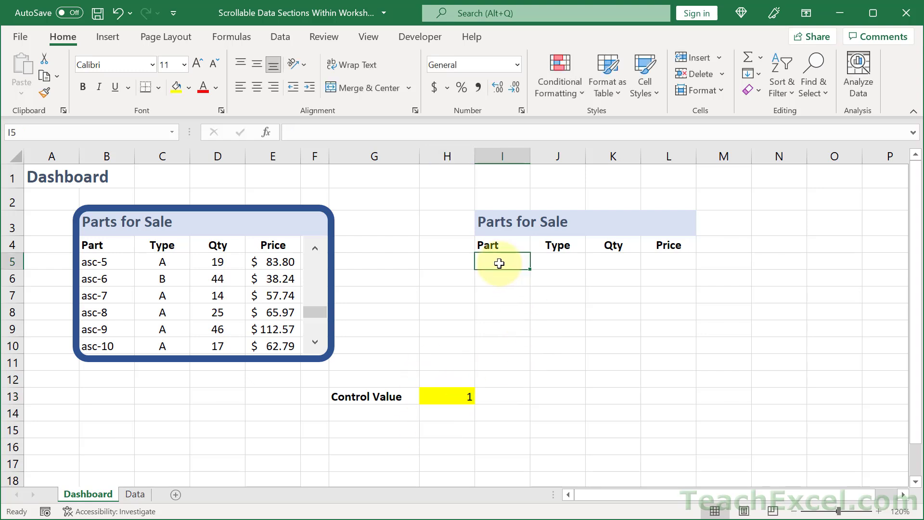
pyautogui.click(879, 511)
pyautogui.click(879, 512)
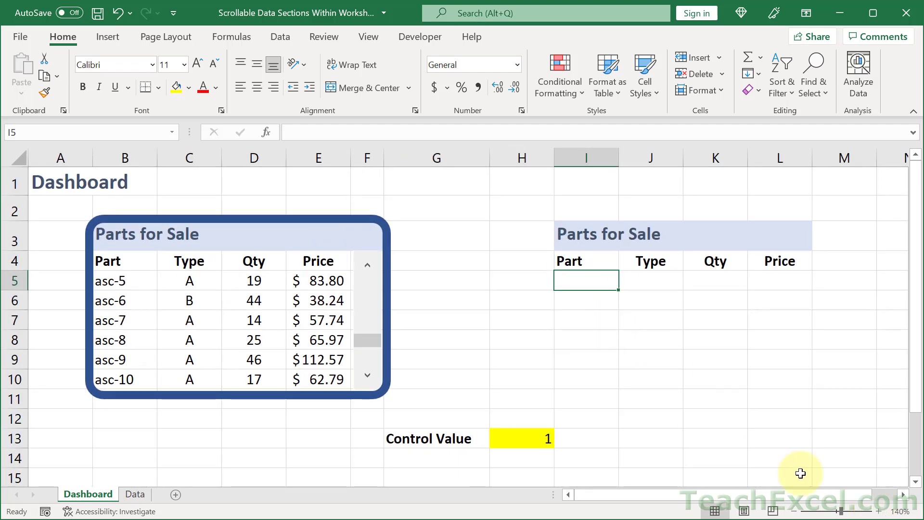
pyautogui.click(902, 495)
pyautogui.write('=')
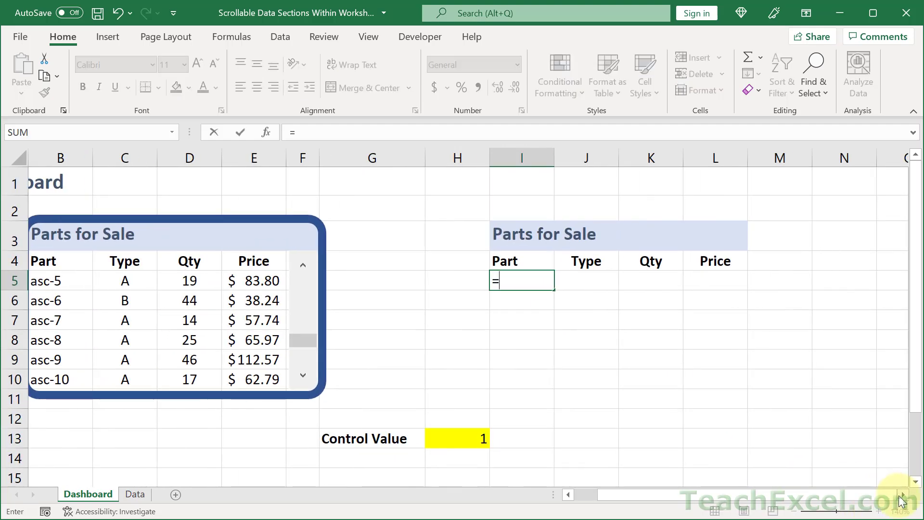
pyautogui.write('infd')
pyautogui.press('BackSpace')
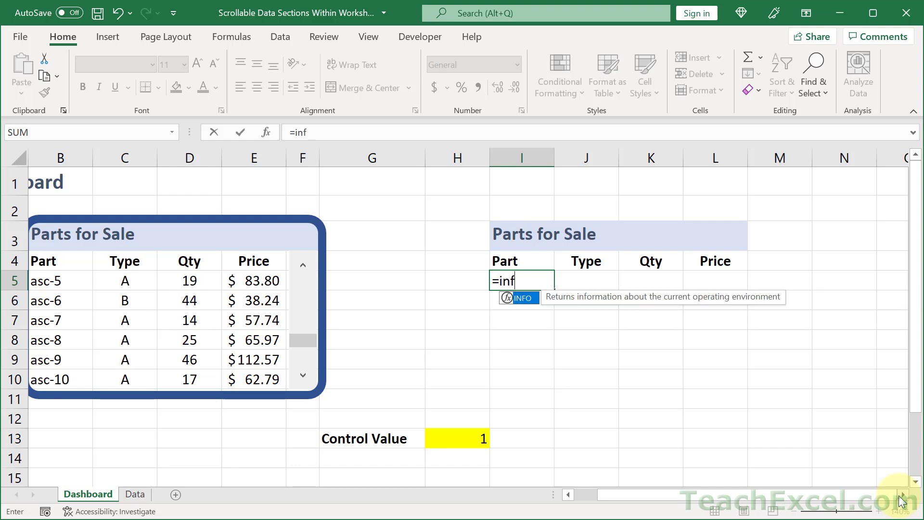
pyautogui.press('BackSpace')
pyautogui.write('d')
pyautogui.press('Tab')
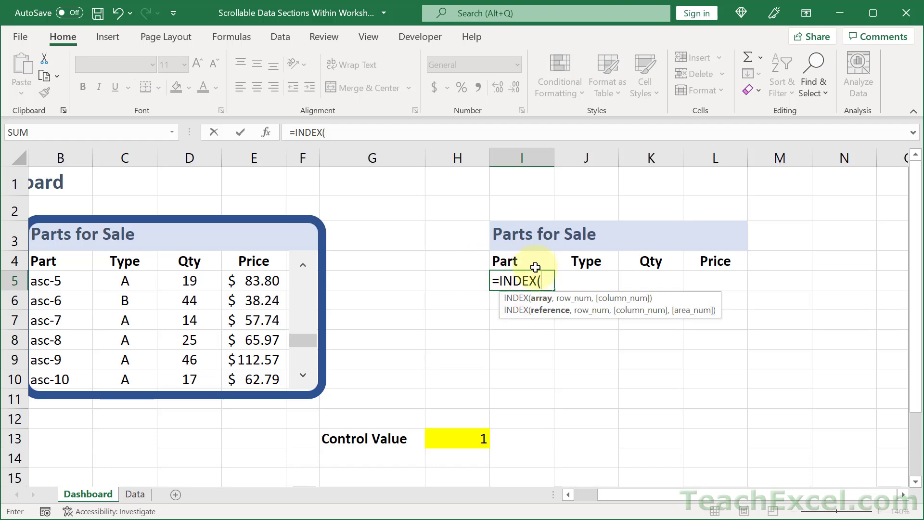
# Use the Data sheet's part names A$2:A$12 as the INDEX array, locking the rows
pyautogui.click(135, 494)
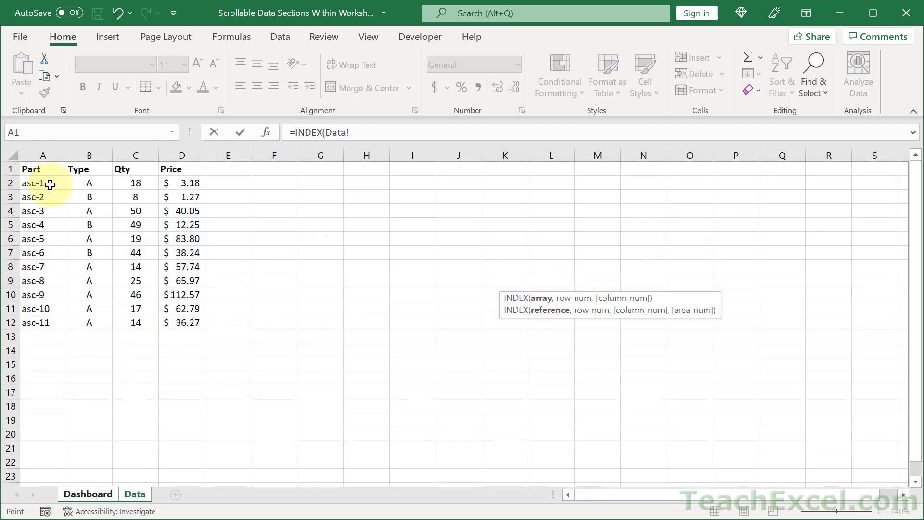
pyautogui.moveTo(50, 185); pyautogui.dragTo(52, 323)
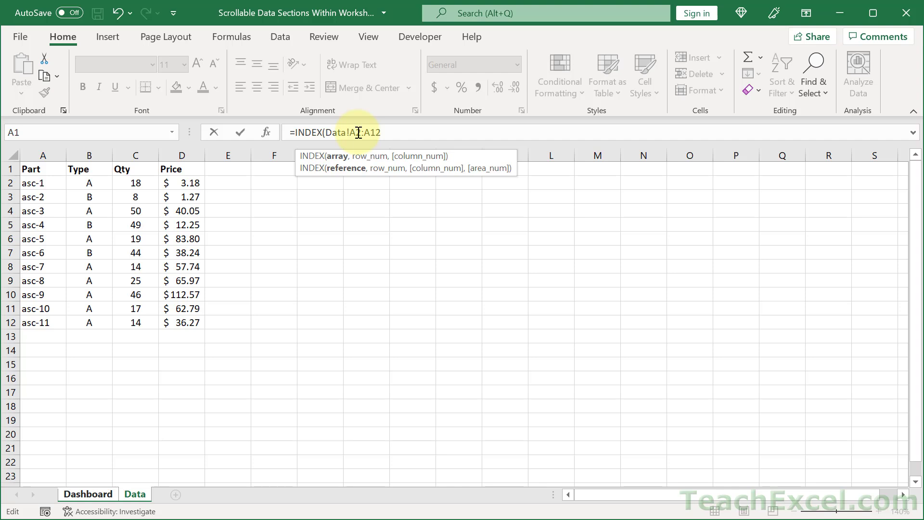
pyautogui.write('$')
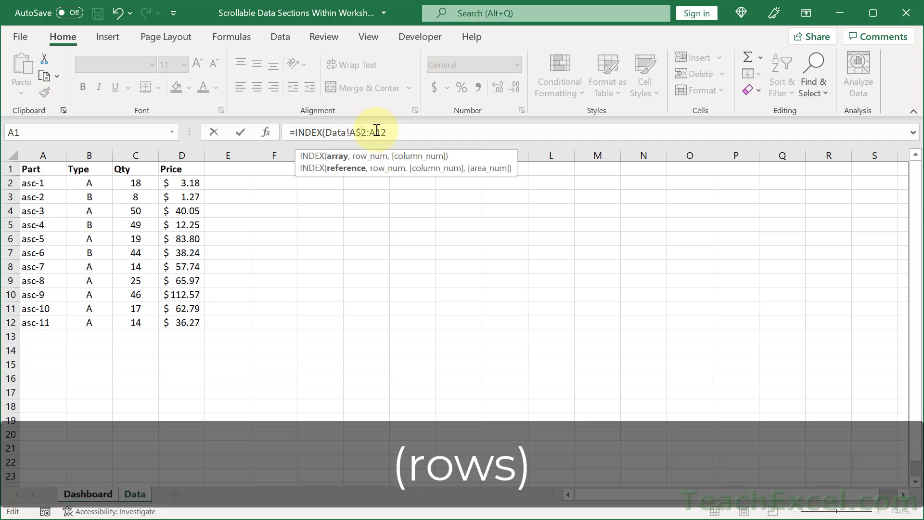
pyautogui.click(377, 131)
pyautogui.write('$')
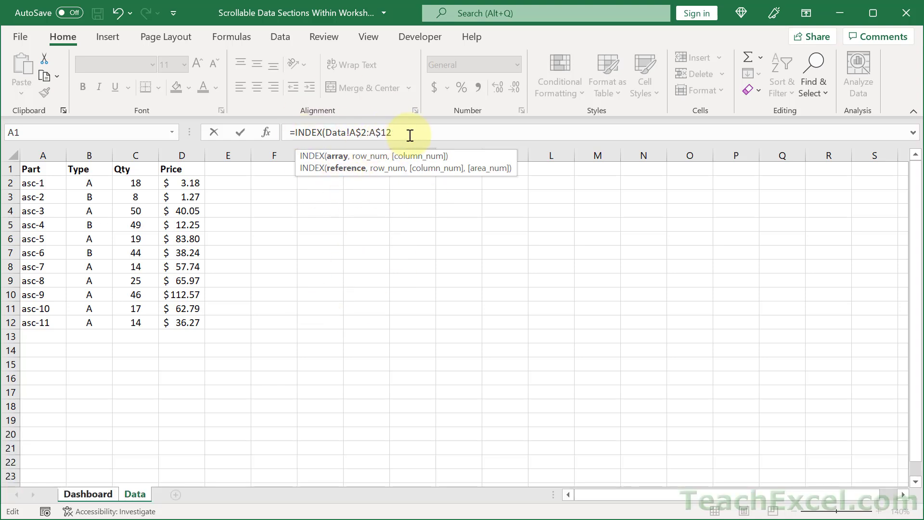
pyautogui.write(',')
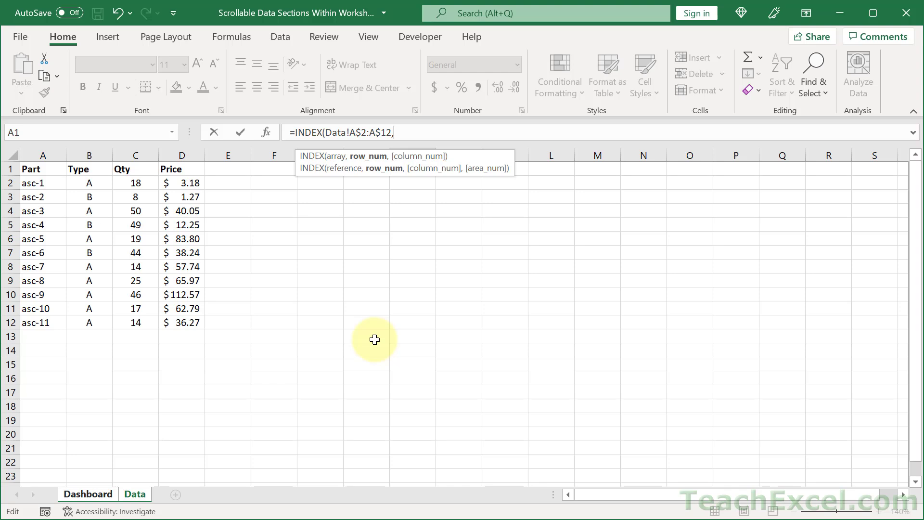
# Finish the I5 formula with the absolute control value Dashboard!$H$13 as the row number
pyautogui.click(87, 495)
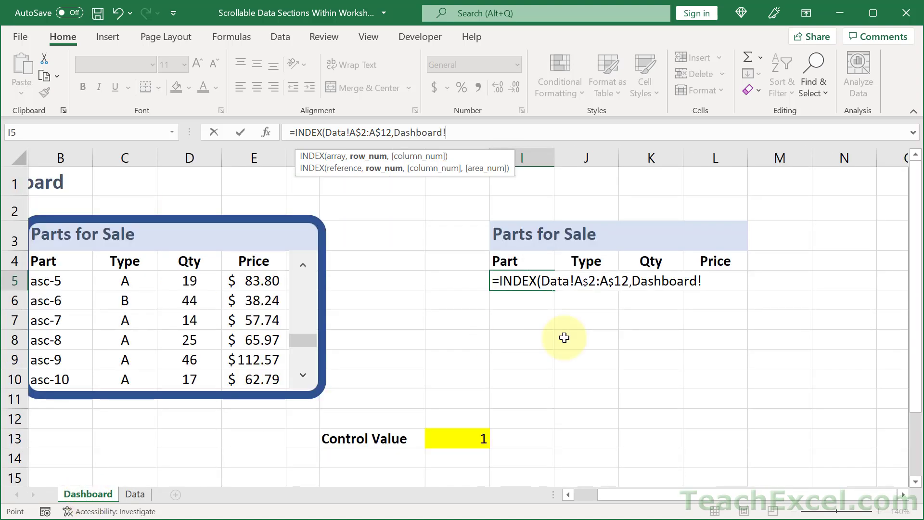
pyautogui.click(709, 280)
pyautogui.press('BackSpace')
pyautogui.press('BackSpace')
pyautogui.press('BackSpace')
pyautogui.press('BackSpace')
pyautogui.press('BackSpace')
pyautogui.press('BackSpace')
pyautogui.press('BackSpace')
pyautogui.press('BackSpace')
pyautogui.press('BackSpace')
pyautogui.press('BackSpace')
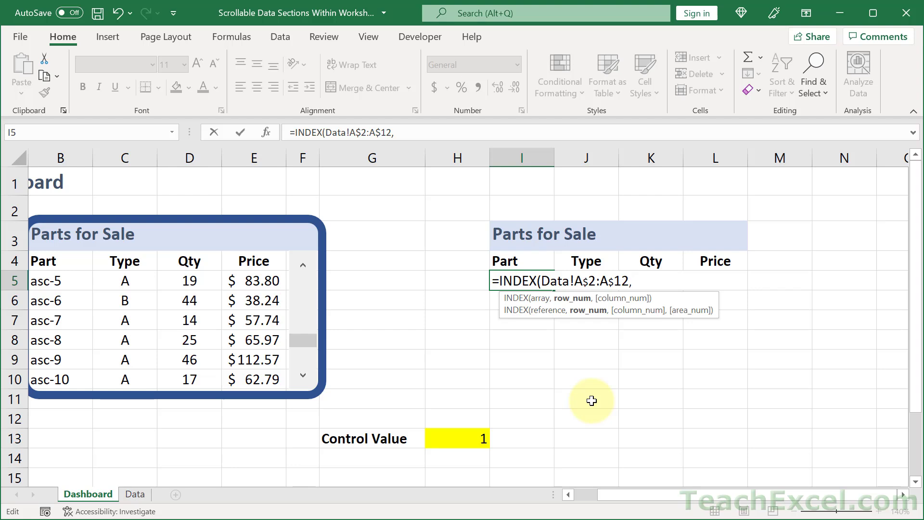
pyautogui.click(457, 438)
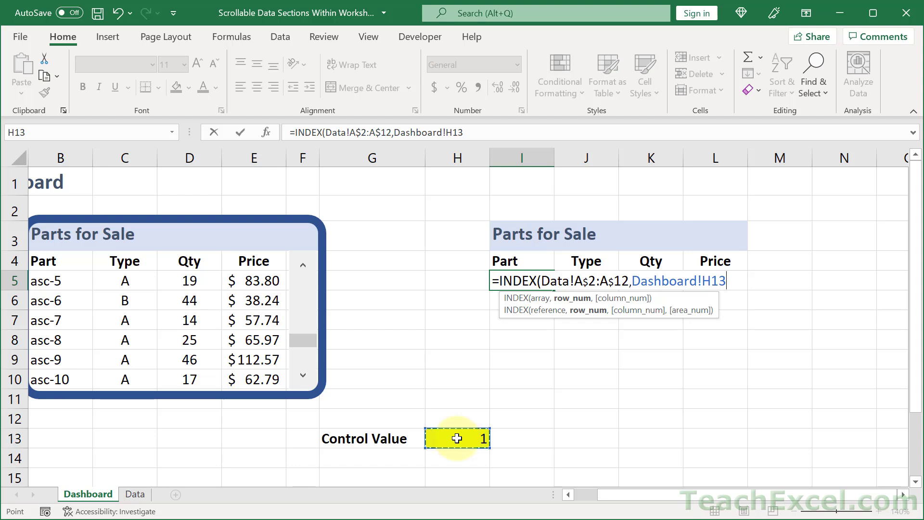
pyautogui.press('F4')
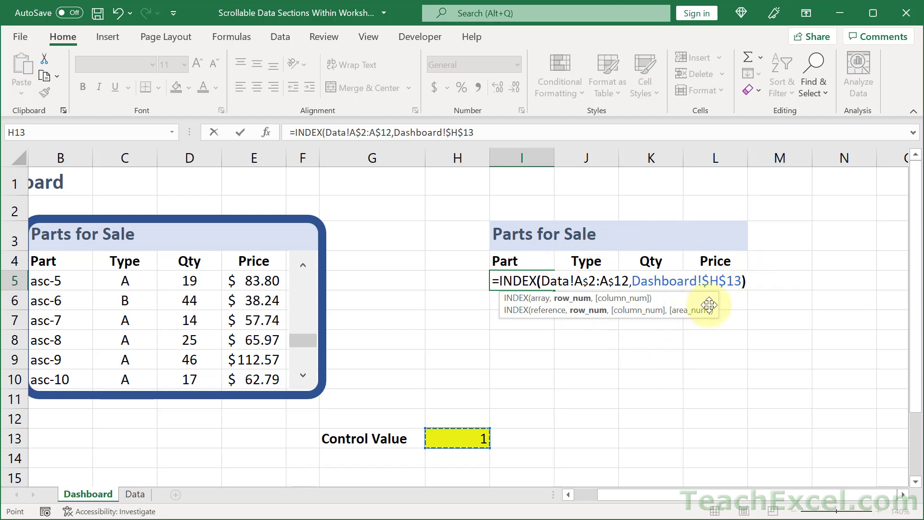
pyautogui.write(')')
pyautogui.hotkey('ctrl', 'Return')
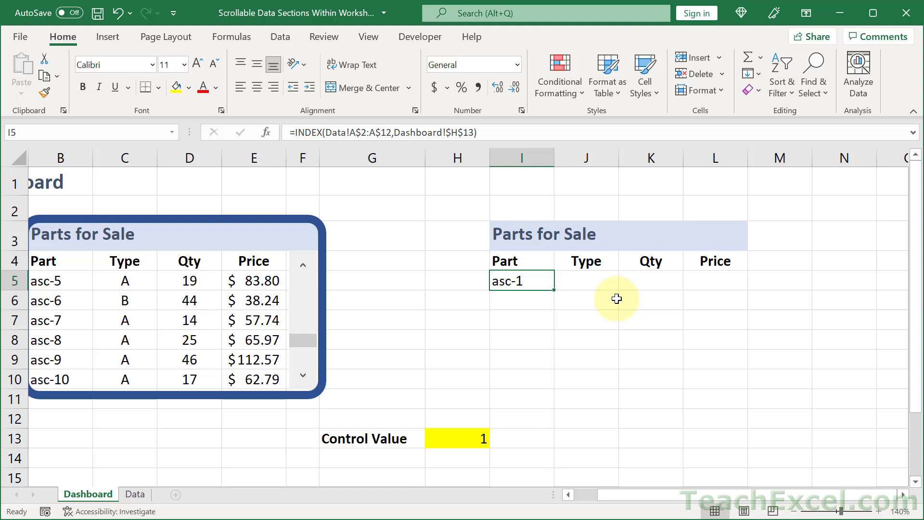
# Copy the I5 formula into I6 and add +1 to its row number
pyautogui.doubleClick(518, 281)
pyautogui.moveTo(500, 281); pyautogui.dragTo(770, 282)
pyautogui.hotkey('ctrl', 'c')
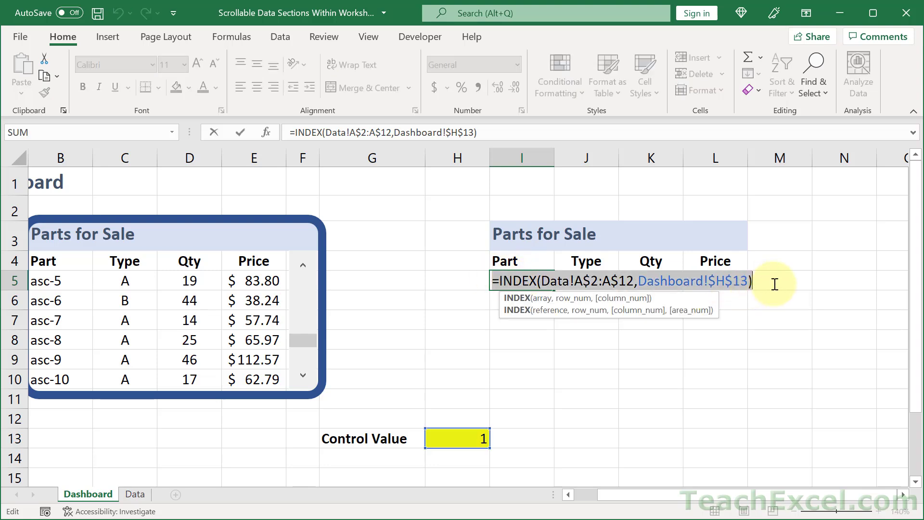
pyautogui.press('Escape')
pyautogui.click(524, 300)
pyautogui.write('=')
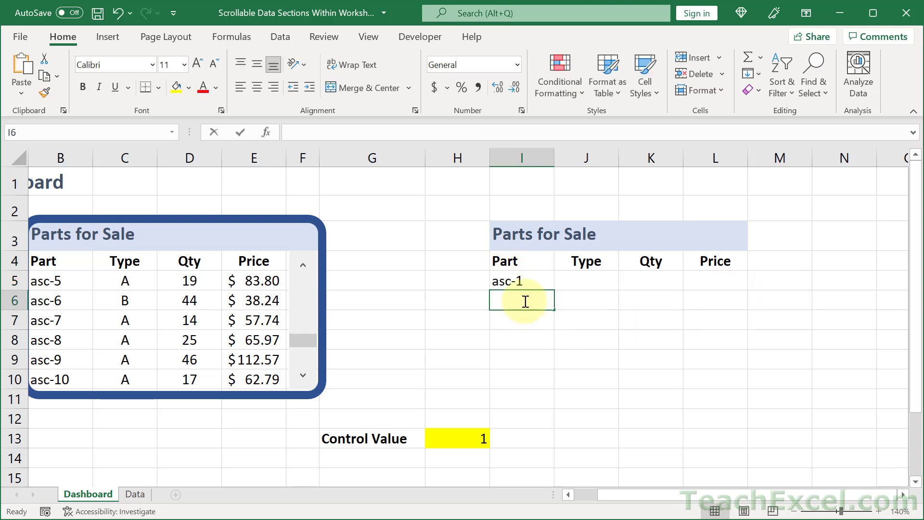
pyautogui.hotkey('ctrl', 'v')
pyautogui.click(747, 297)
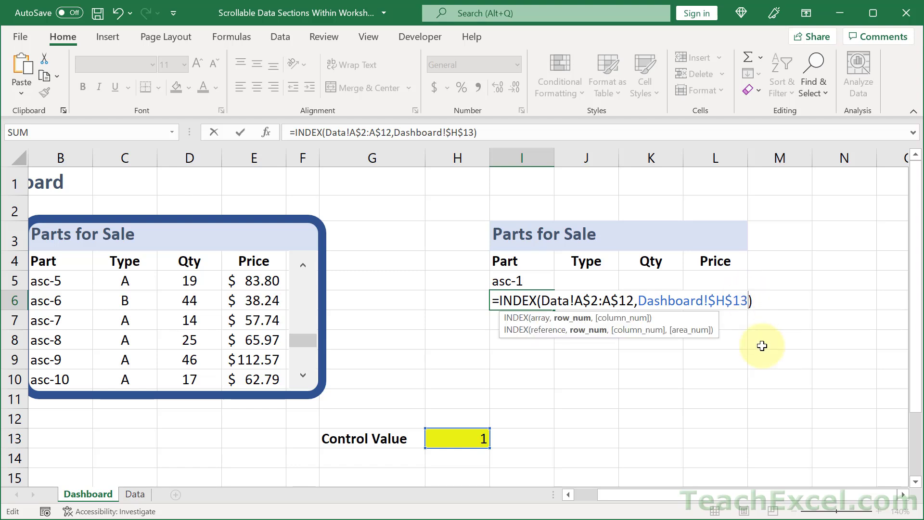
pyautogui.write('+1')
pyautogui.press('Return')
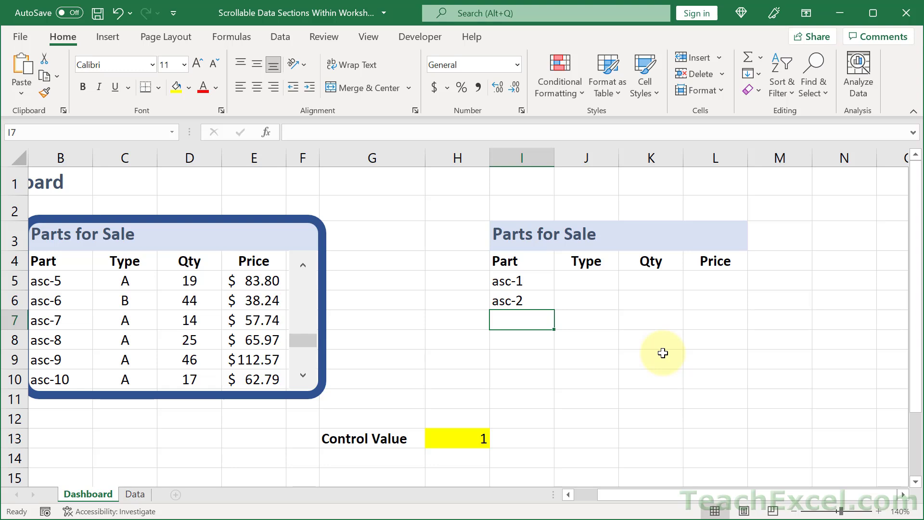
# Change the I5 row number to Dashboard!$H$13 + ROW(A1) - 1
pyautogui.click(537, 280)
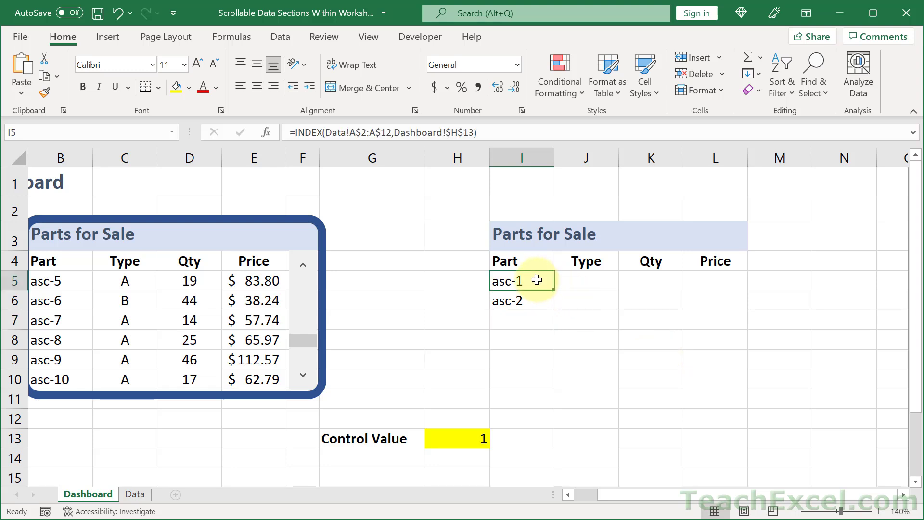
pyautogui.doubleClick(537, 281)
pyautogui.click(749, 280)
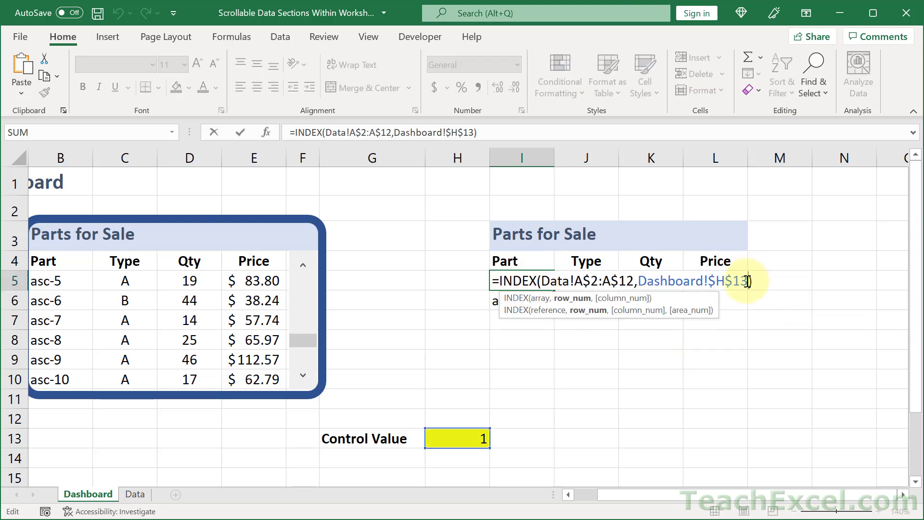
pyautogui.write('+')
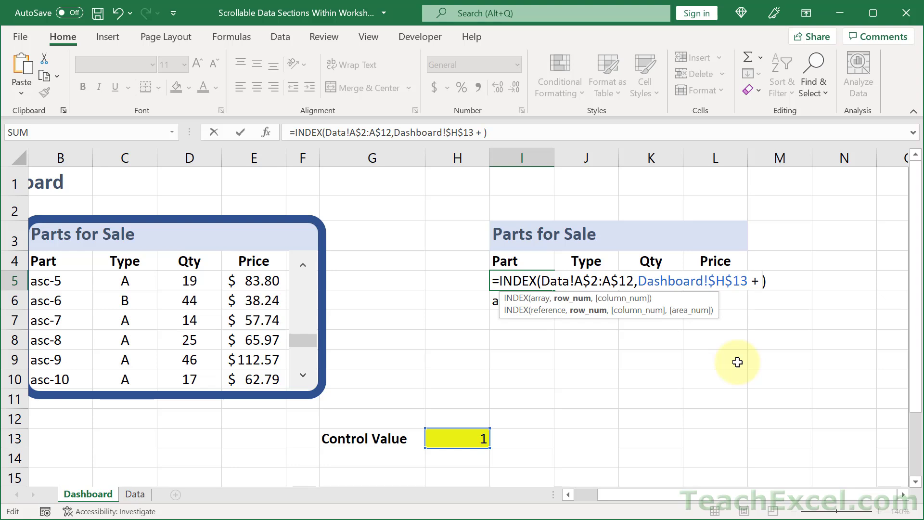
pyautogui.write('row(A1')
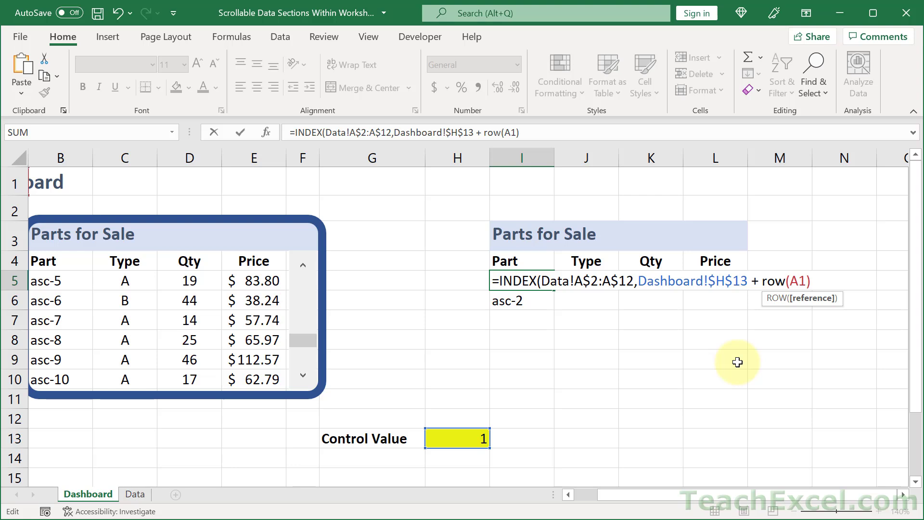
pyautogui.write(')')
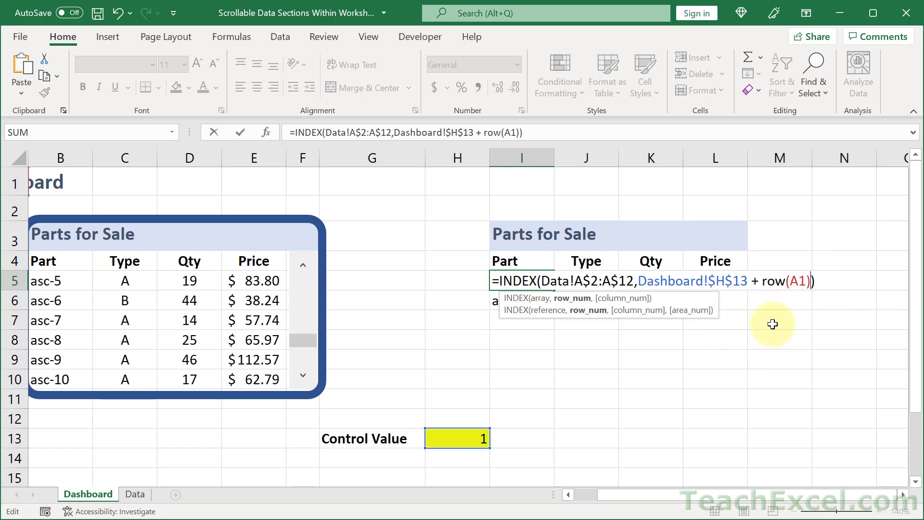
pyautogui.write('- 1')
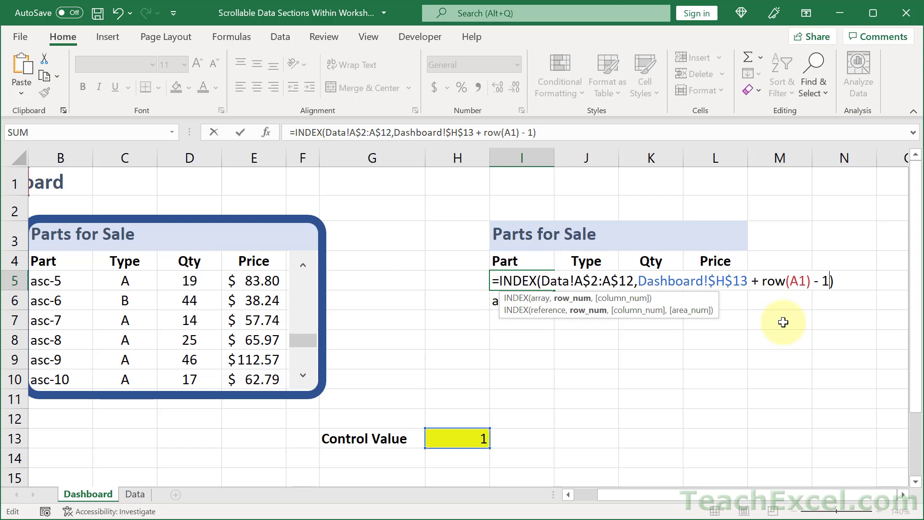
pyautogui.moveTo(763, 280); pyautogui.dragTo(830, 281)
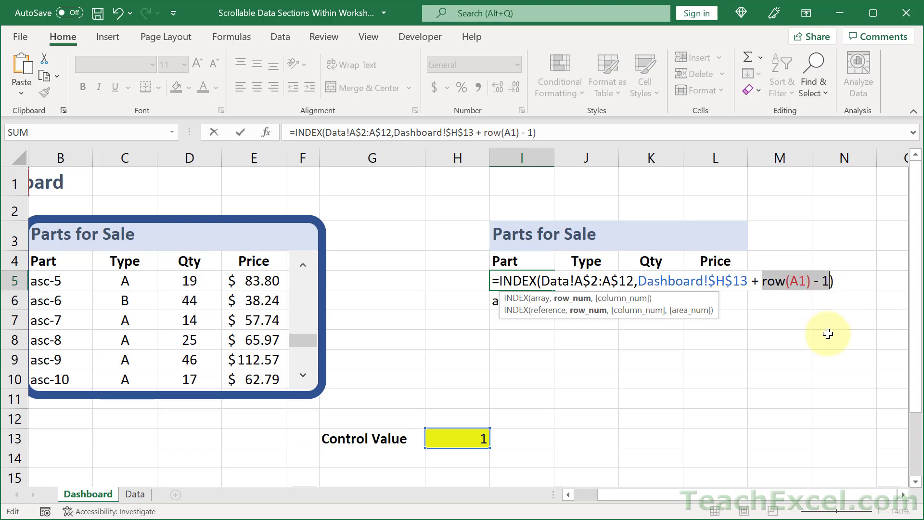
pyautogui.press('Return')
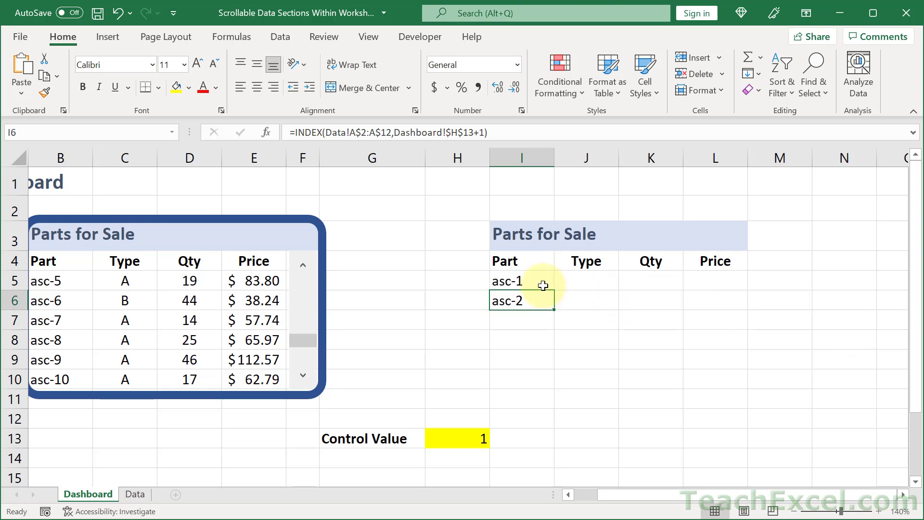
# Fill the I5 formula across to L5, then fill I5:L5 down through row 10
pyautogui.click(524, 279)
pyautogui.moveTo(552, 290); pyautogui.dragTo(733, 292)
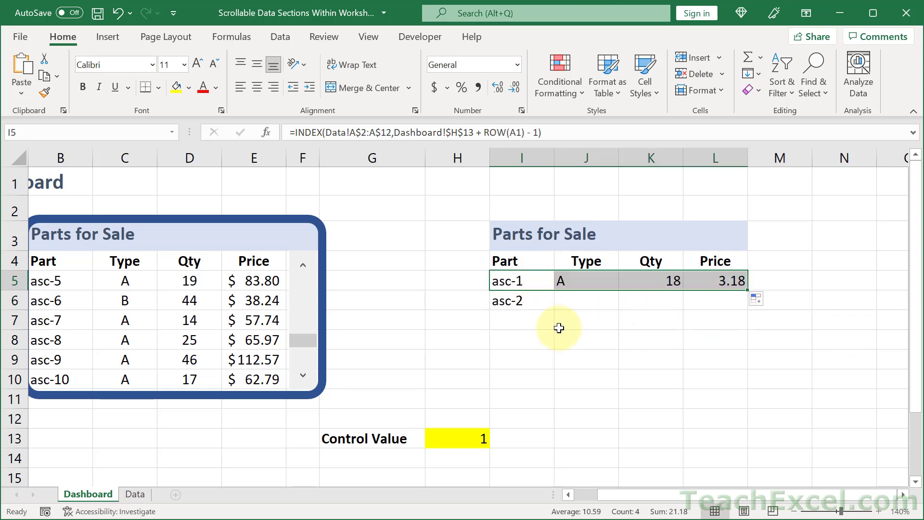
pyautogui.click(302, 265)
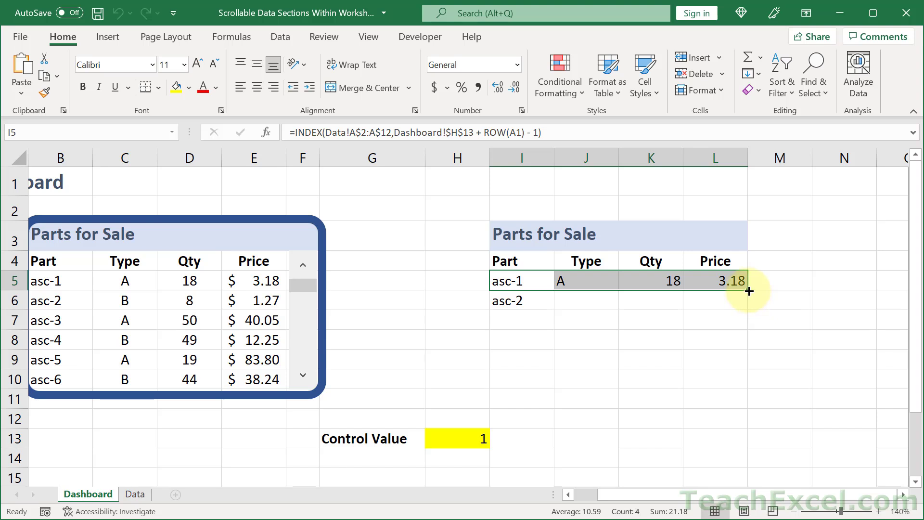
pyautogui.moveTo(747, 291); pyautogui.dragTo(740, 388)
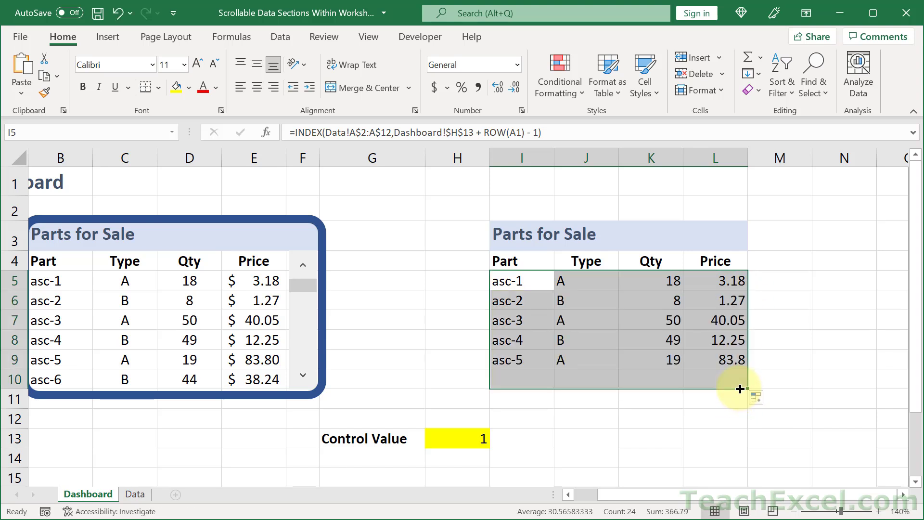
# Center-align the Type and Qty columns in J4:K10
pyautogui.click(576, 262)
pyautogui.moveTo(576, 263); pyautogui.dragTo(666, 375)
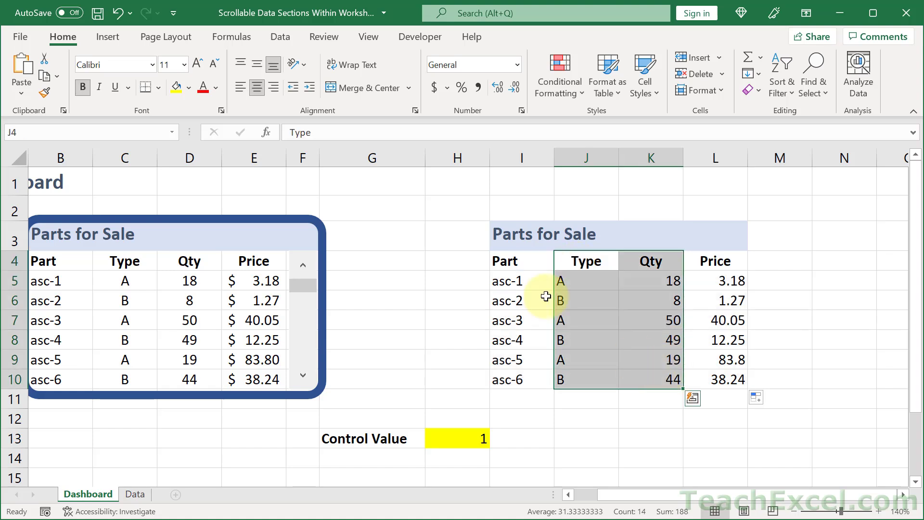
pyautogui.click(256, 86)
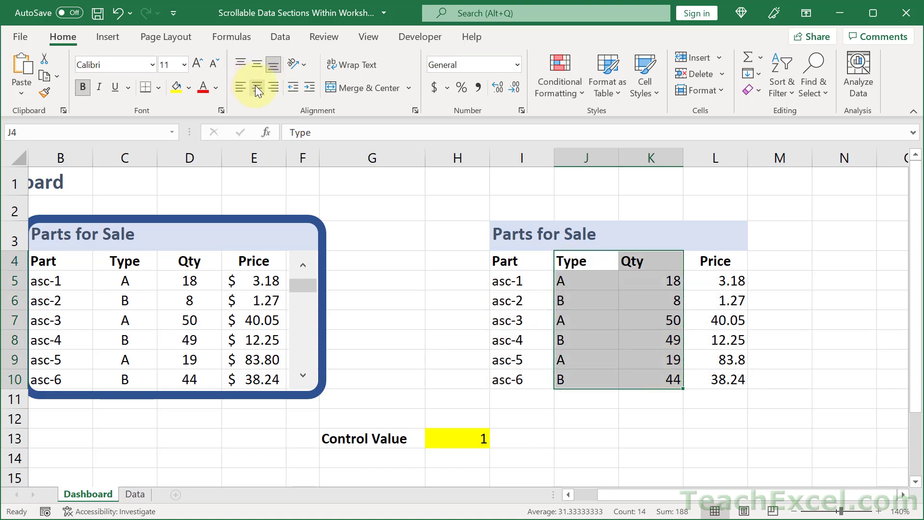
pyautogui.click(258, 88)
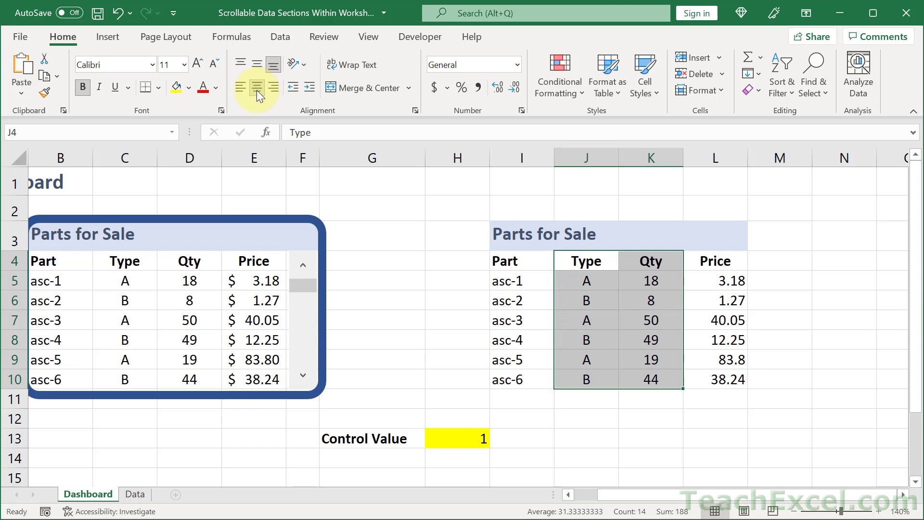
# Apply the Accounting number format to the prices in L5:L10
pyautogui.moveTo(716, 280); pyautogui.dragTo(726, 377)
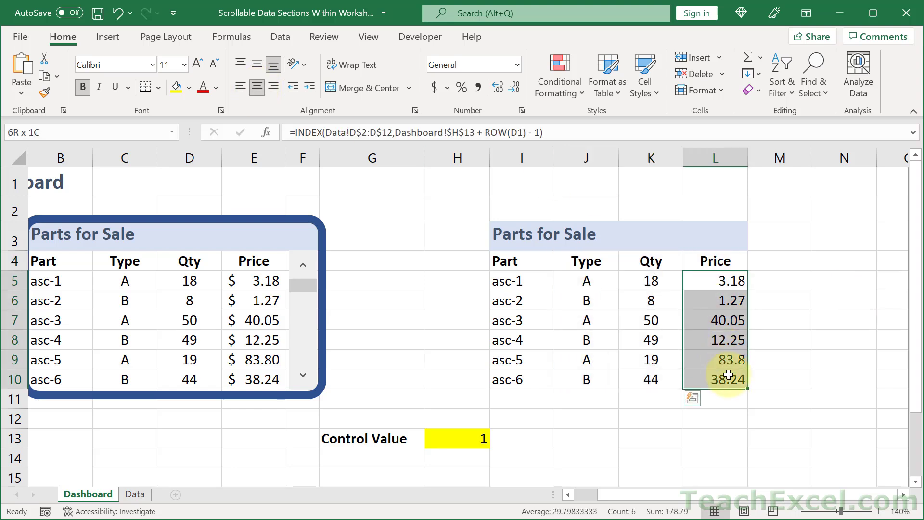
pyautogui.click(429, 83)
pyautogui.click(525, 279)
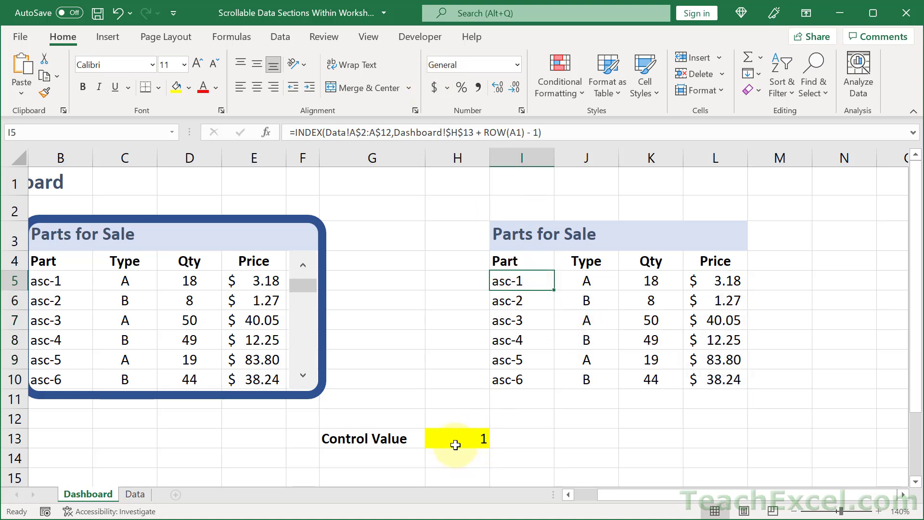
# Test the section by entering 2, 3 and 4 in turn as the control value in H13
pyautogui.click(459, 438)
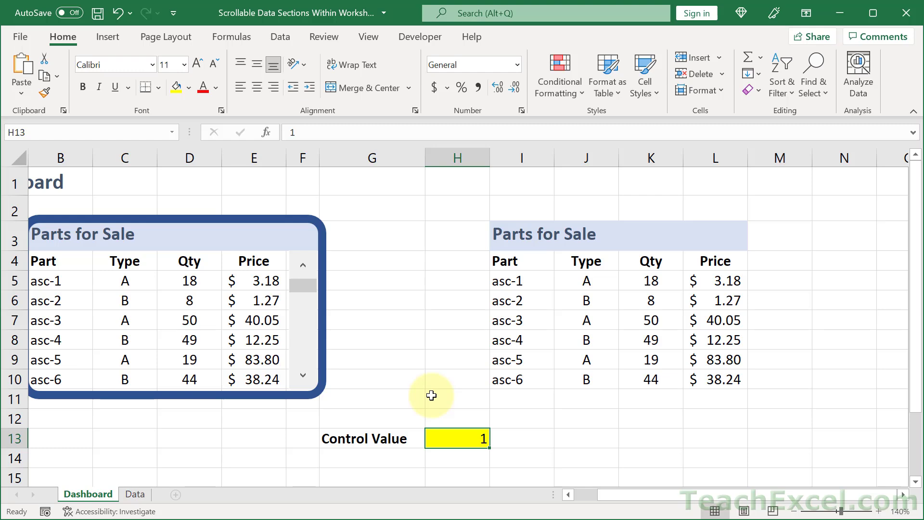
pyautogui.write('2')
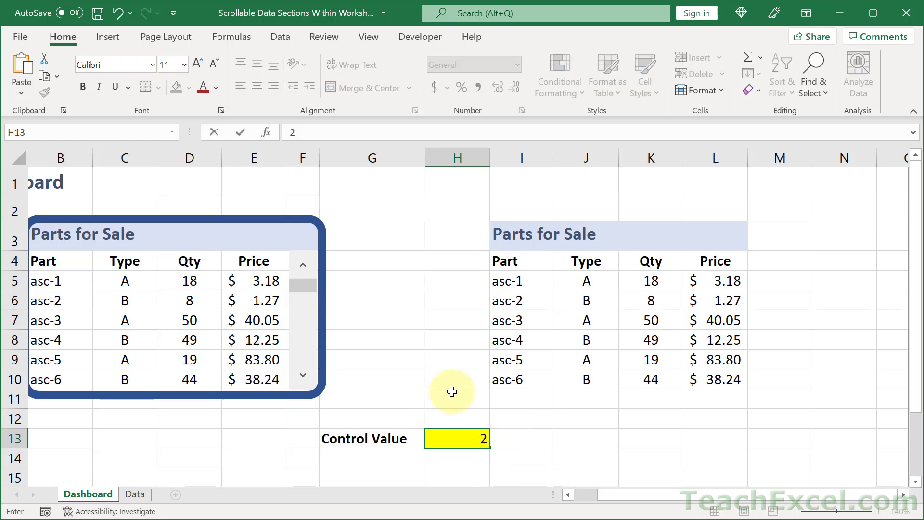
pyautogui.hotkey('ctrl', 'Return')
pyautogui.write('3')
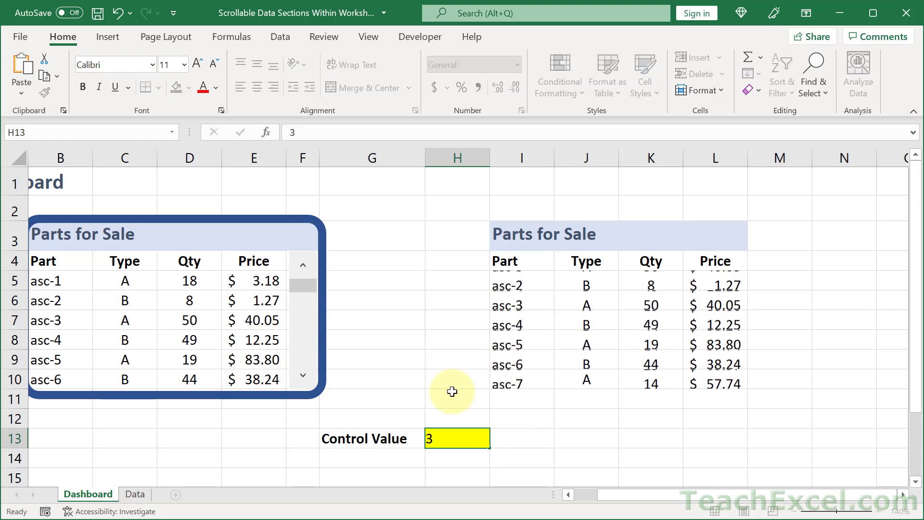
pyautogui.hotkey('ctrl', 'Return')
pyautogui.write('4')
pyautogui.hotkey('ctrl', 'Return')
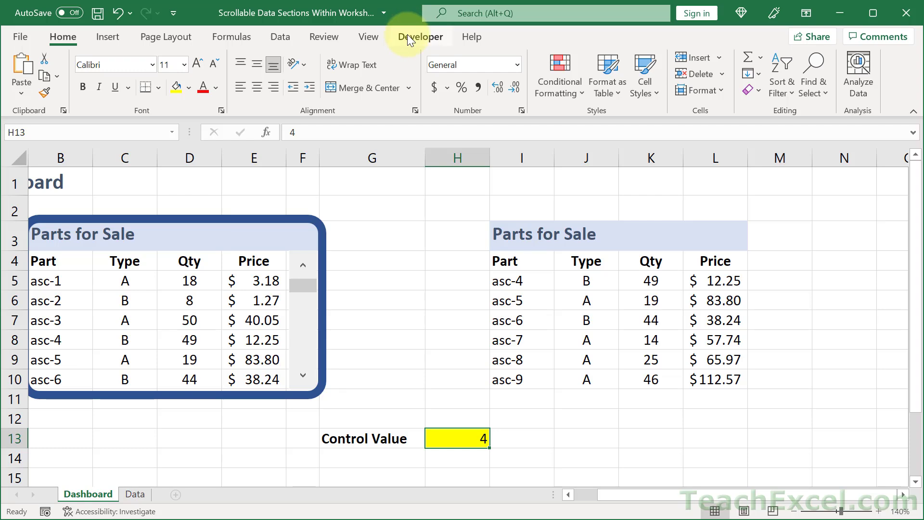
# Open the ribbon customization options to check that the Developer tab is enabled
pyautogui.rightClick(366, 37)
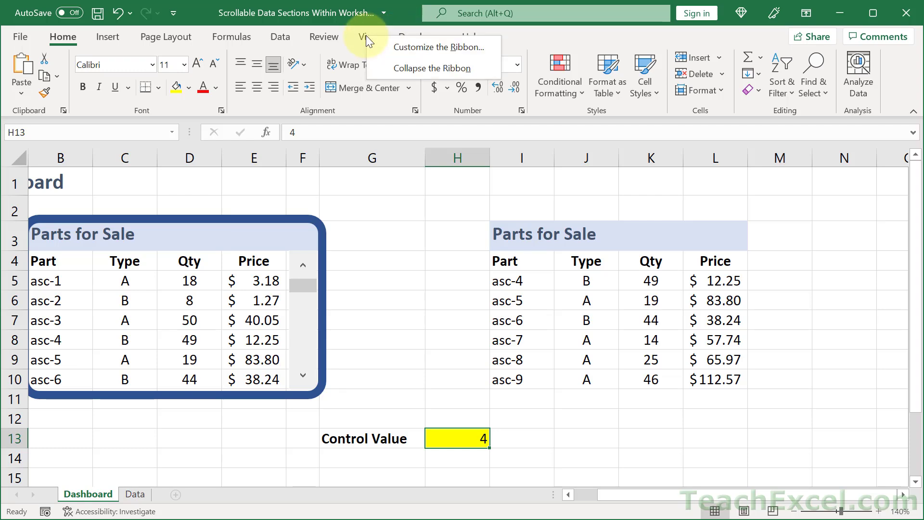
pyautogui.click(390, 43)
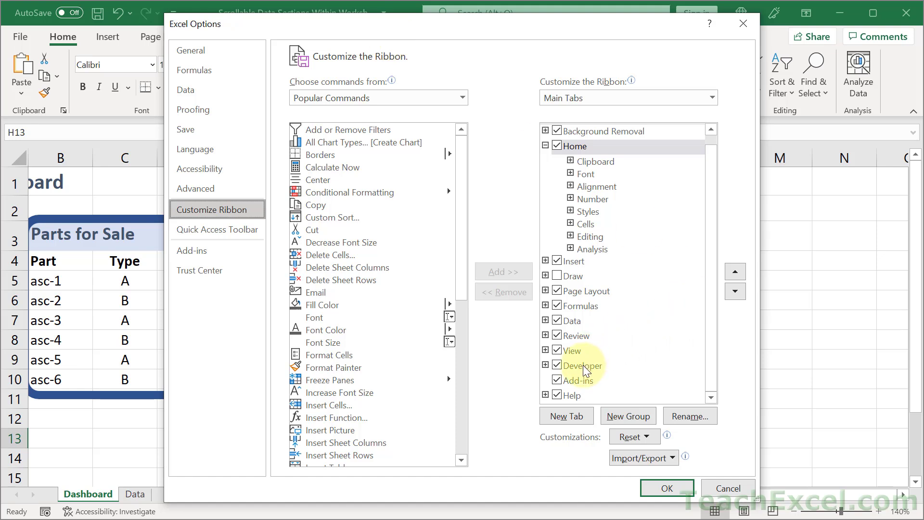
pyautogui.click(669, 485)
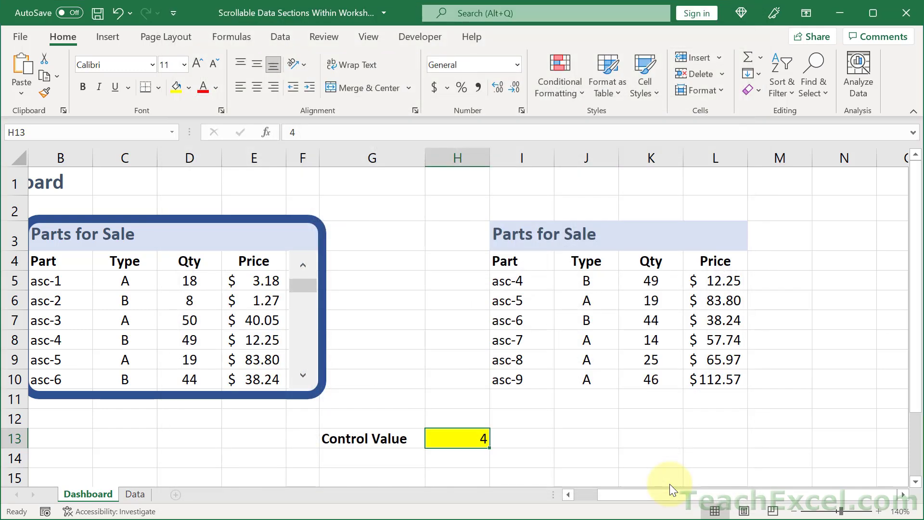
# Draw a Form Controls scroll bar beside the new Parts for Sale section, spanning rows 3 to 10 in column M
pyautogui.click(409, 36)
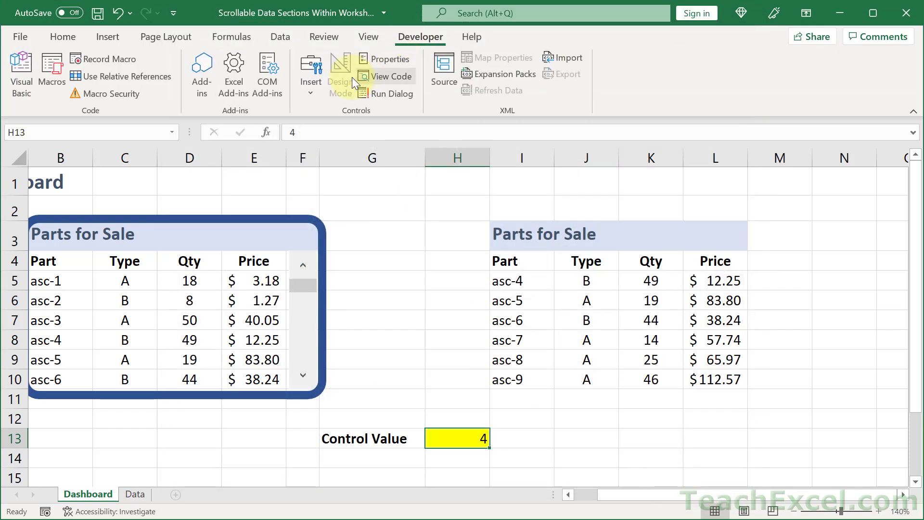
pyautogui.click(319, 82)
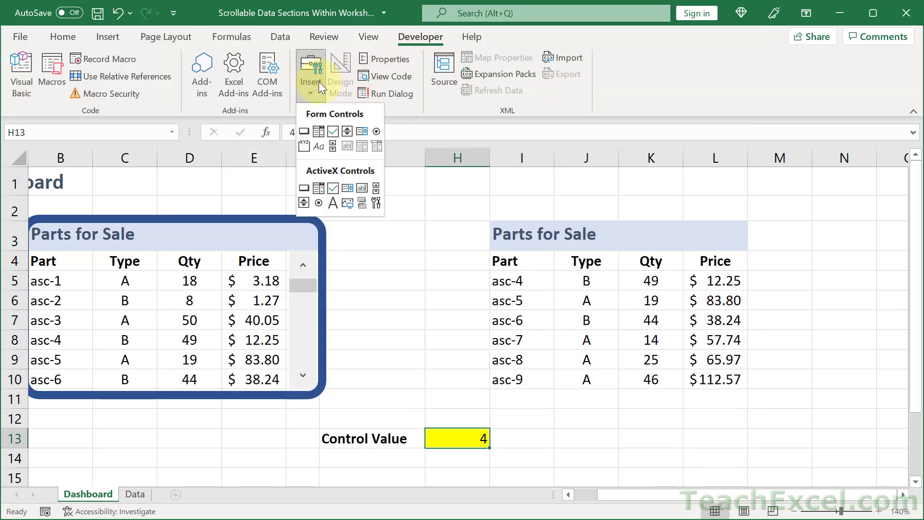
pyautogui.click(335, 146)
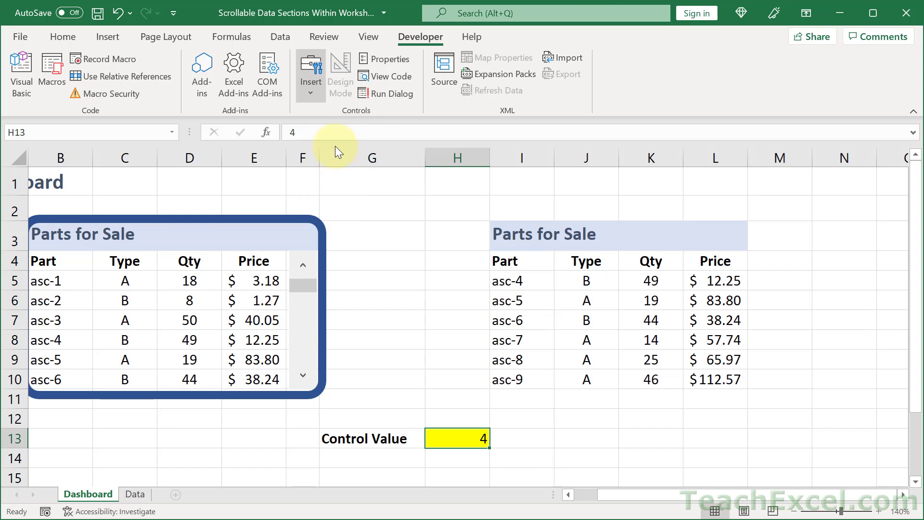
pyautogui.moveTo(757, 235); pyautogui.dragTo(788, 384)
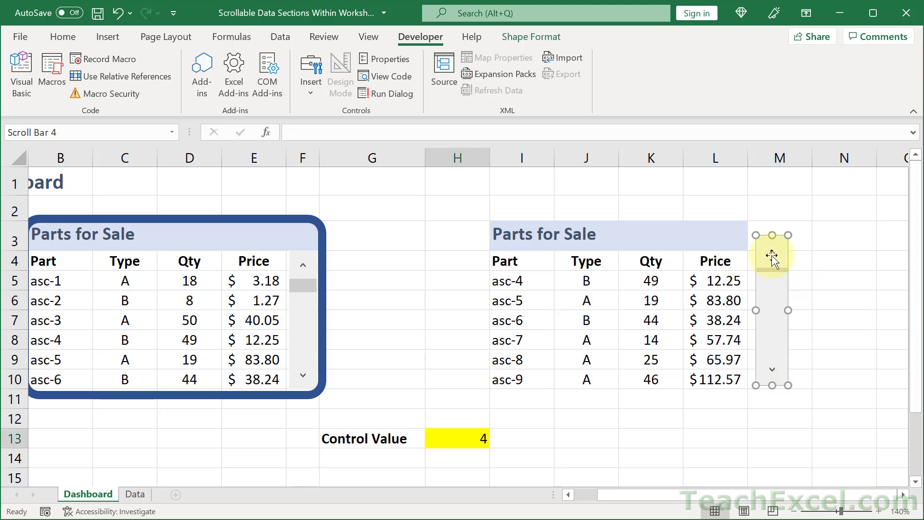
# Open the scroll bar's control formatting and set its current value and minimum value to 1
pyautogui.rightClick(773, 256)
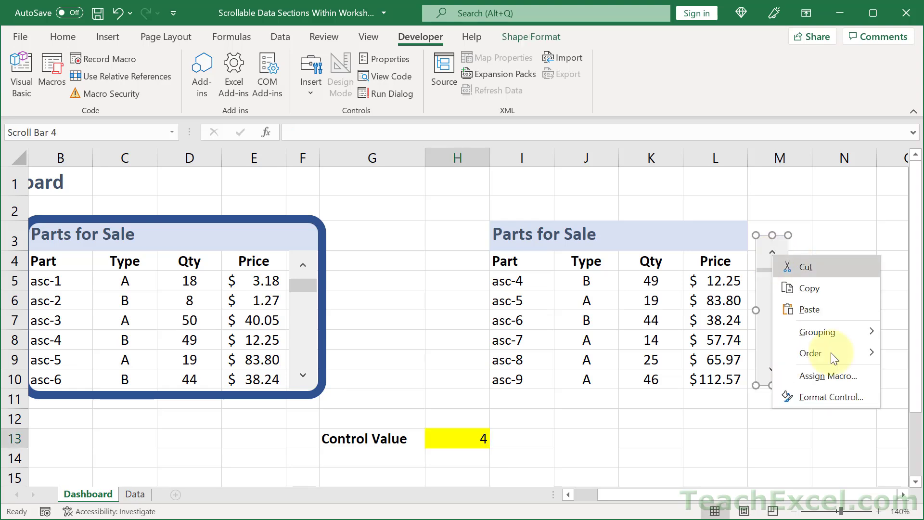
pyautogui.click(830, 395)
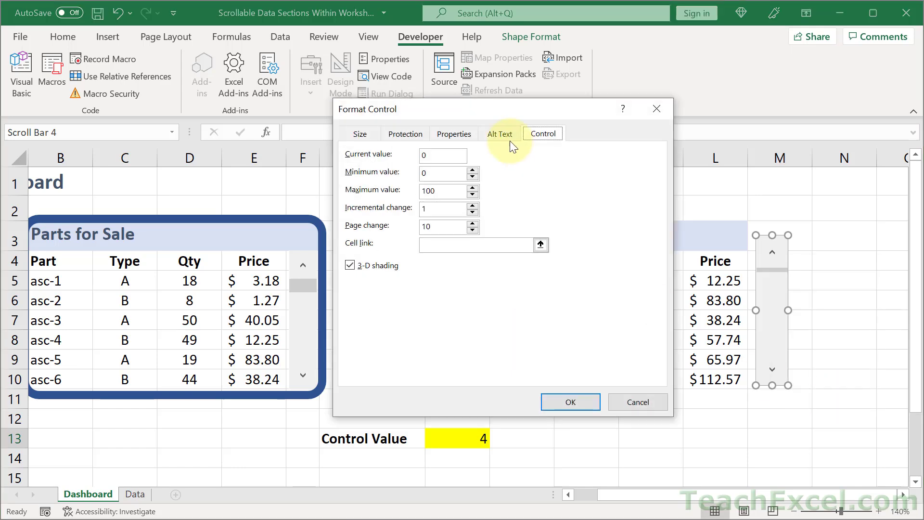
pyautogui.moveTo(495, 114); pyautogui.dragTo(635, 116)
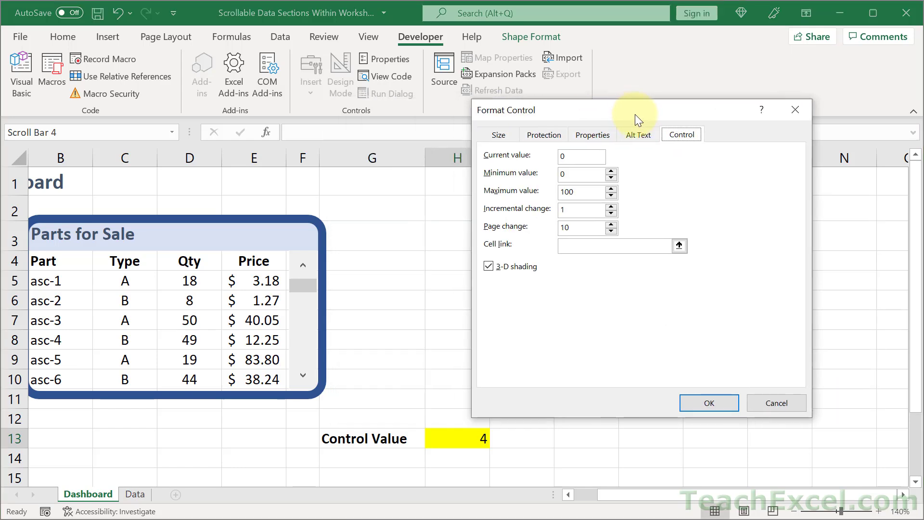
pyautogui.doubleClick(589, 154)
pyautogui.write('1')
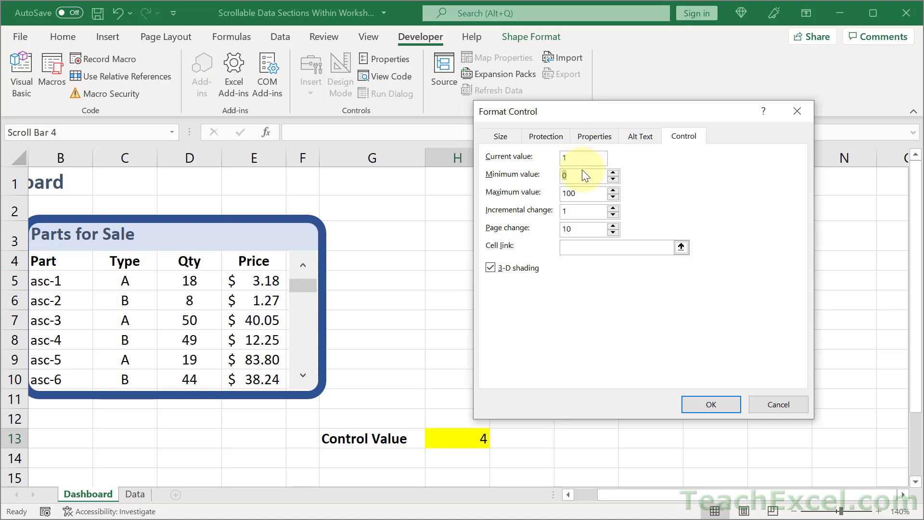
pyautogui.moveTo(599, 114); pyautogui.dragTo(528, 149)
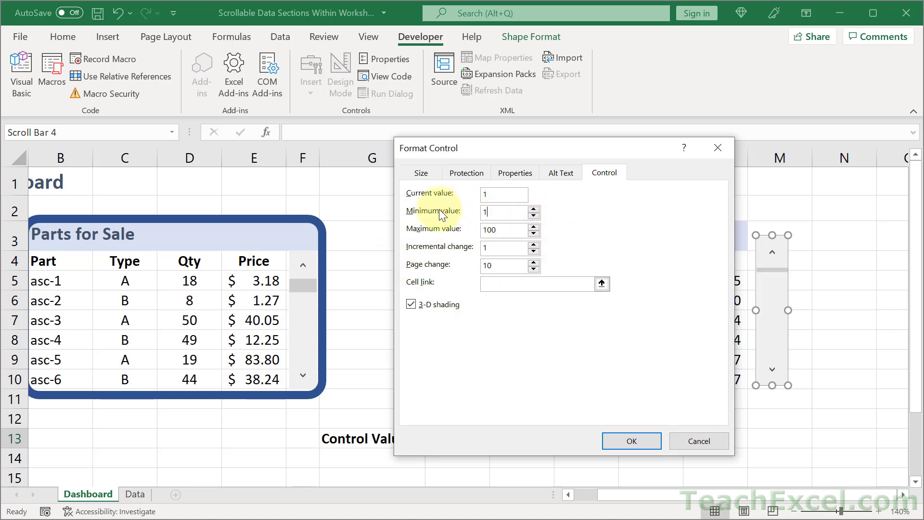
pyautogui.click(480, 210)
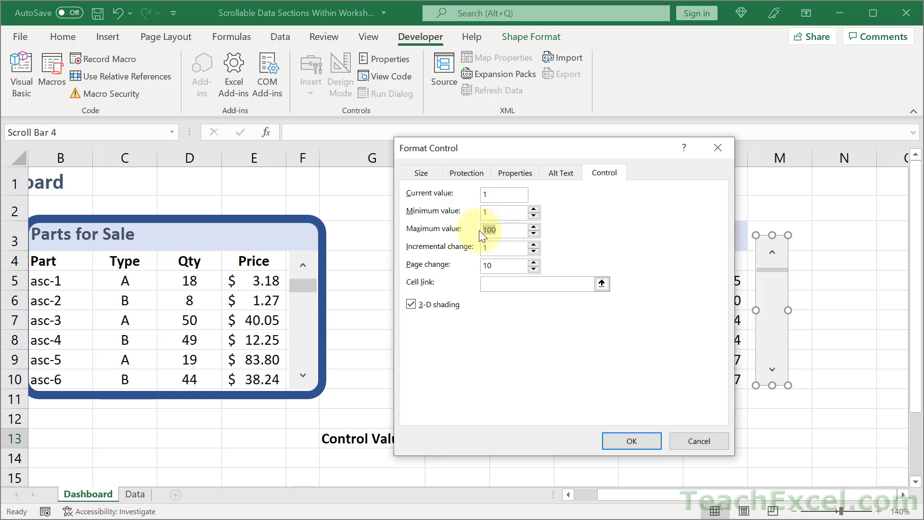
pyautogui.click(494, 247)
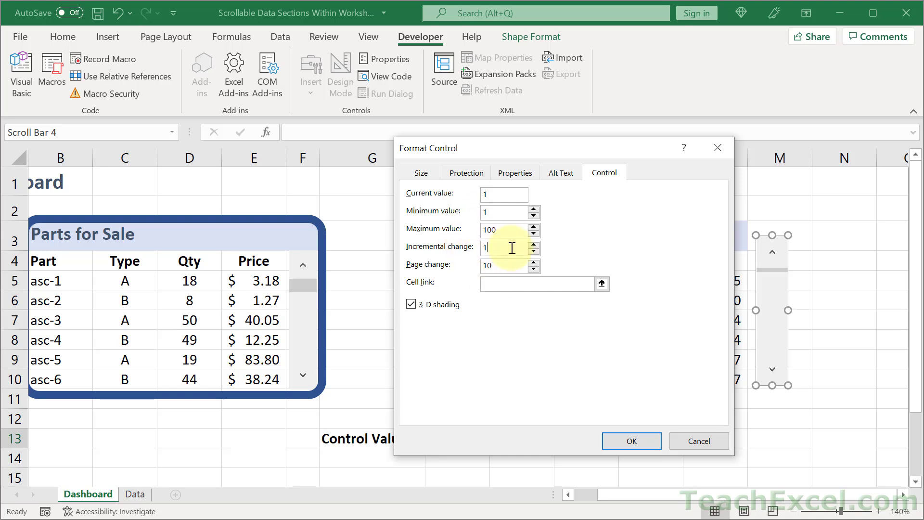
pyautogui.moveTo(500, 147); pyautogui.dragTo(574, 99)
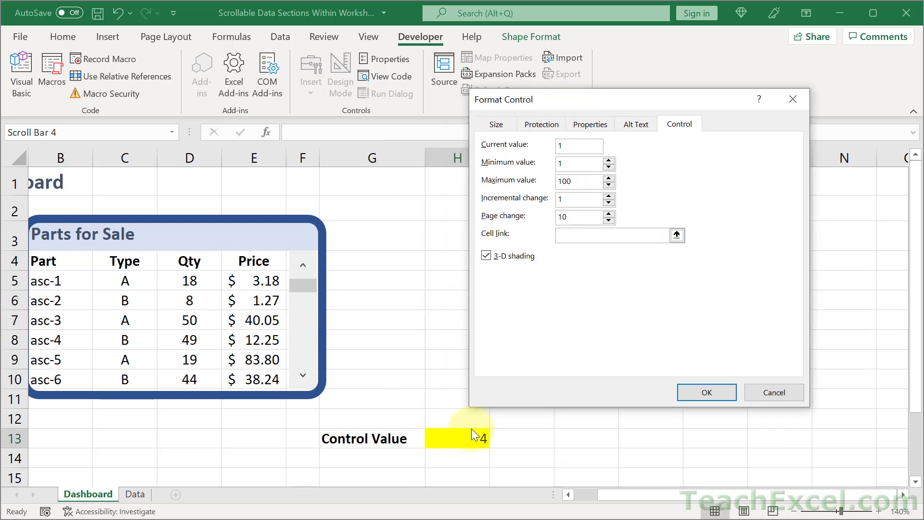
# Link the scroll bar to cell H13 and confirm the control settings
pyautogui.click(629, 236)
pyautogui.click(680, 236)
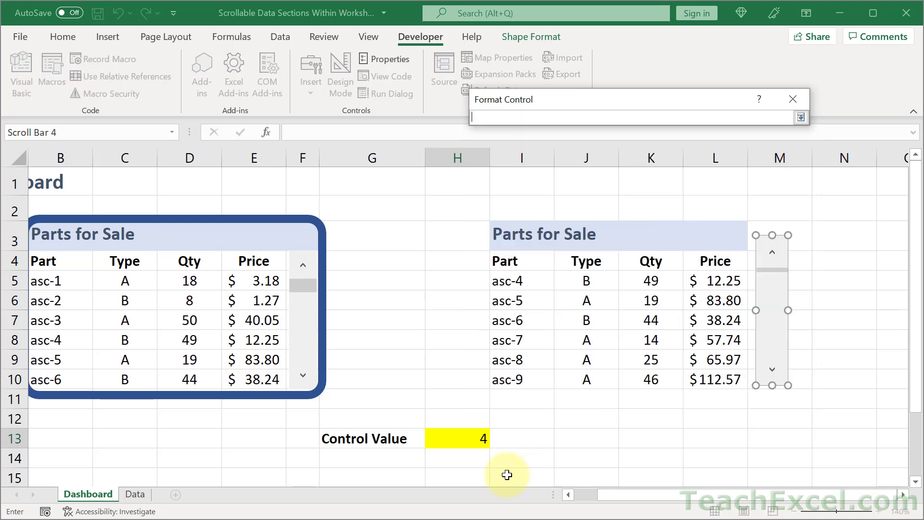
pyautogui.click(466, 440)
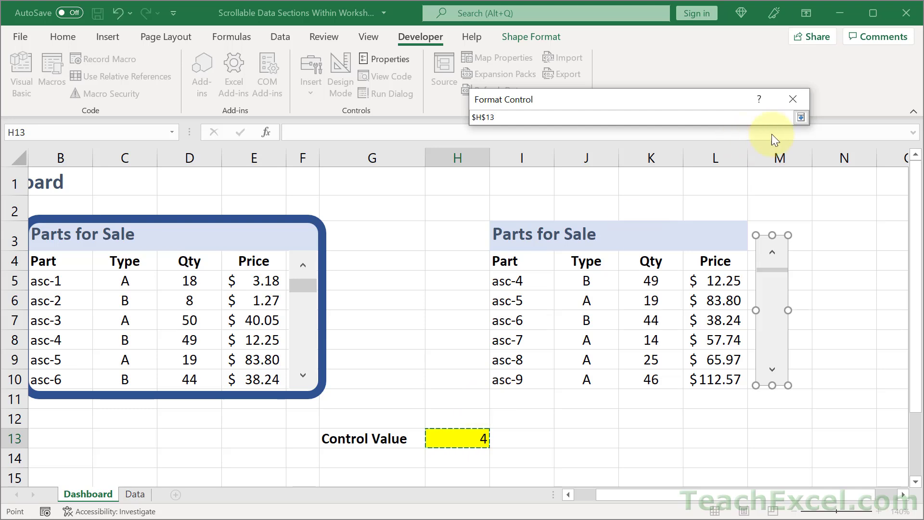
pyautogui.click(801, 117)
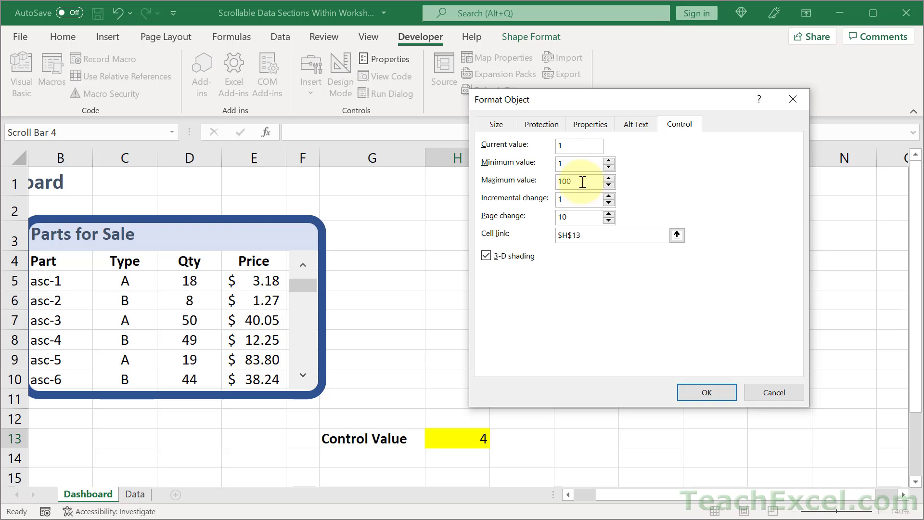
pyautogui.moveTo(583, 182); pyautogui.dragTo(558, 182)
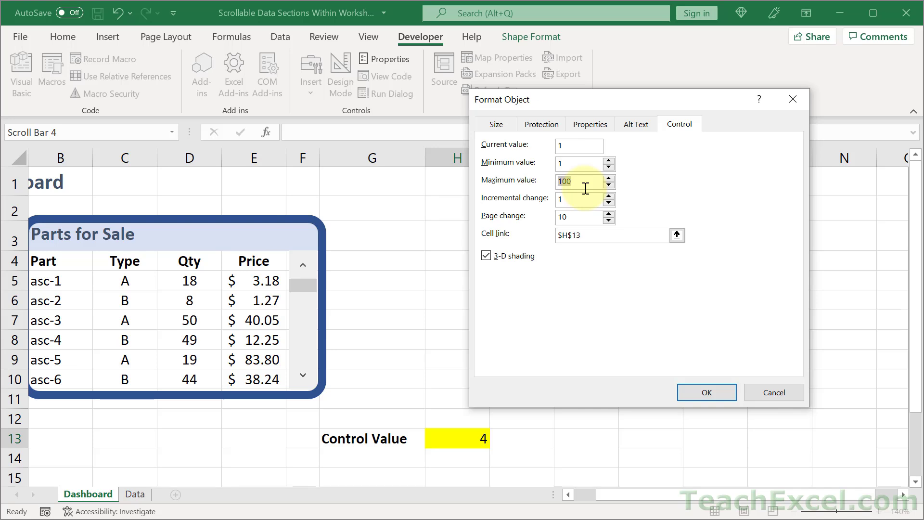
pyautogui.click(715, 392)
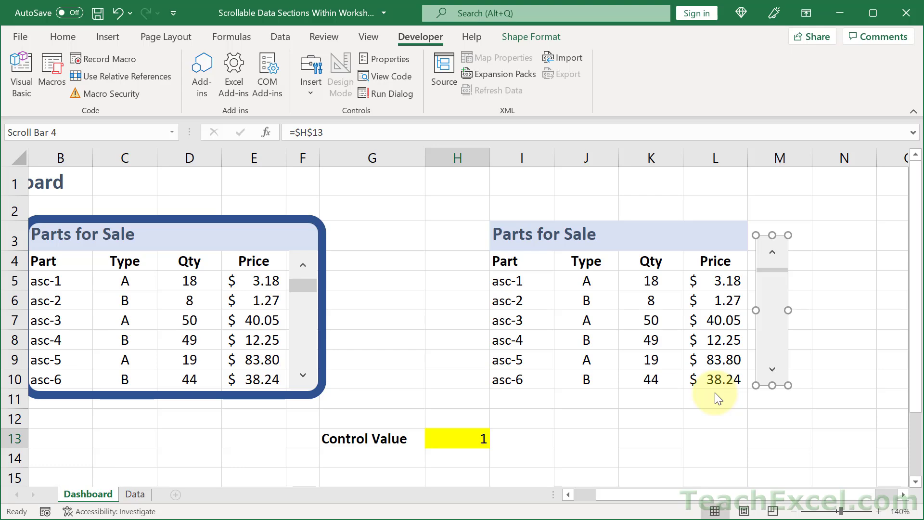
# Compare the number of parts listed on the Data sheet with the rows shown in I5:I10
pyautogui.click(135, 494)
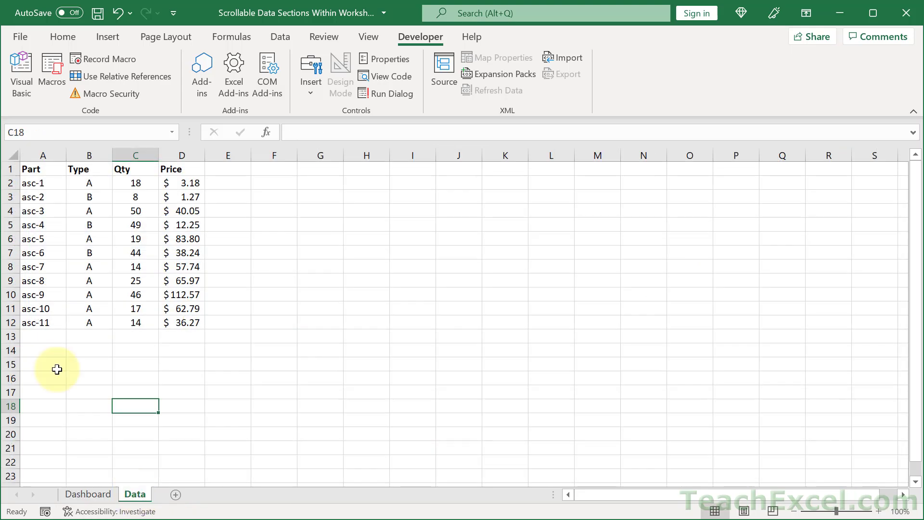
pyautogui.moveTo(44, 323); pyautogui.dragTo(33, 186)
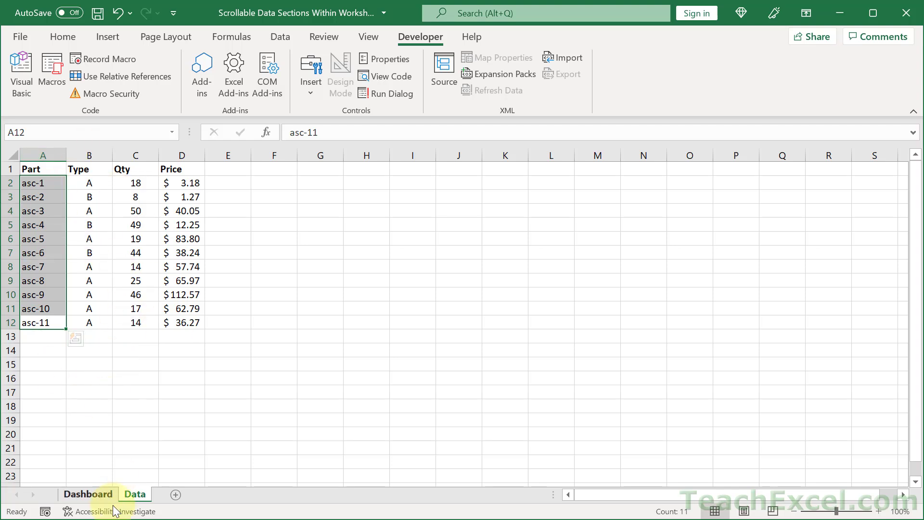
pyautogui.click(88, 494)
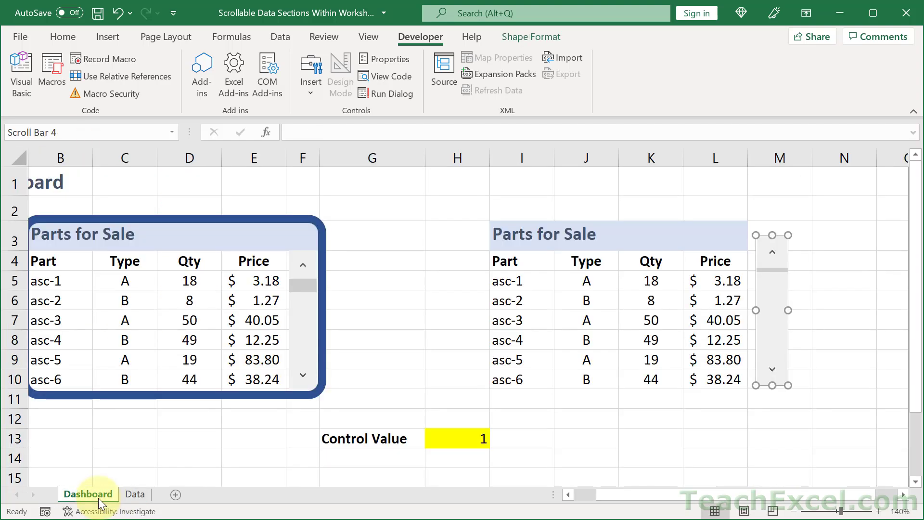
pyautogui.click(515, 381)
pyautogui.moveTo(515, 380); pyautogui.dragTo(517, 284)
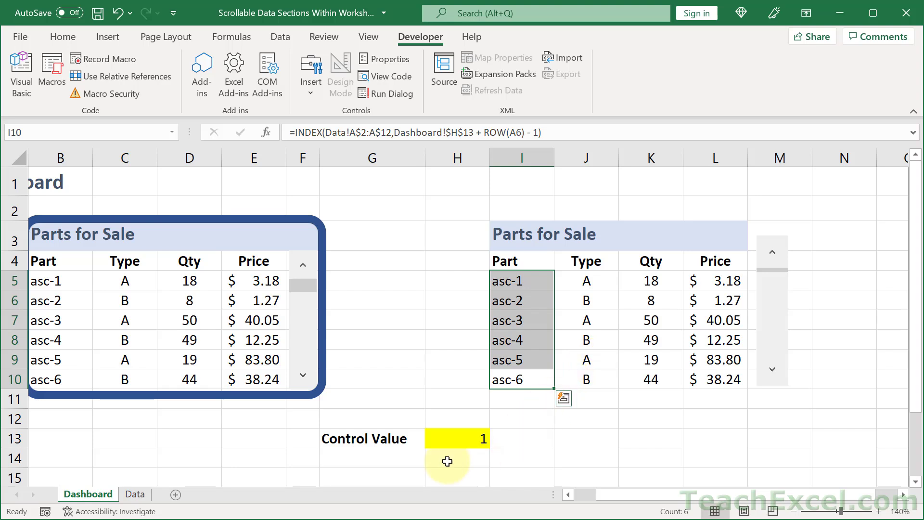
# Enter 6 and then 7 as the control value in H13, and undo the 7
pyautogui.click(467, 441)
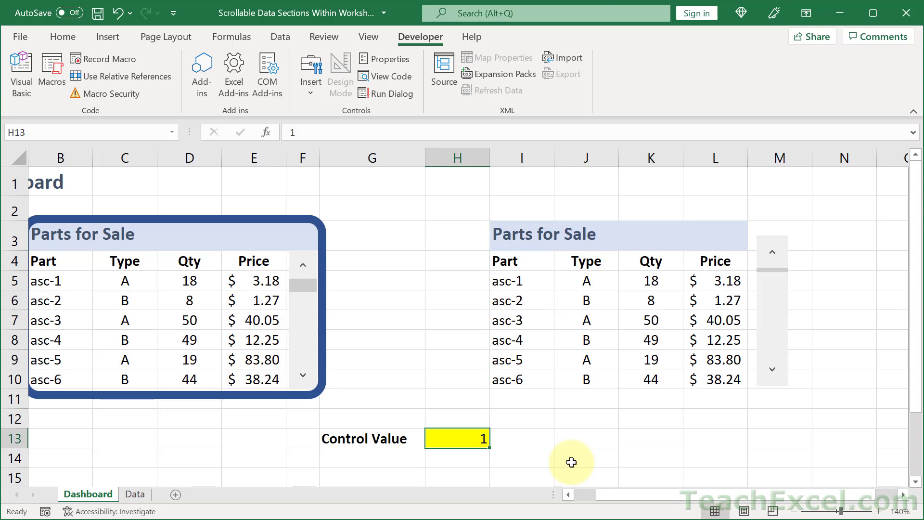
pyautogui.write('6')
pyautogui.hotkey('ctrl', 'Return')
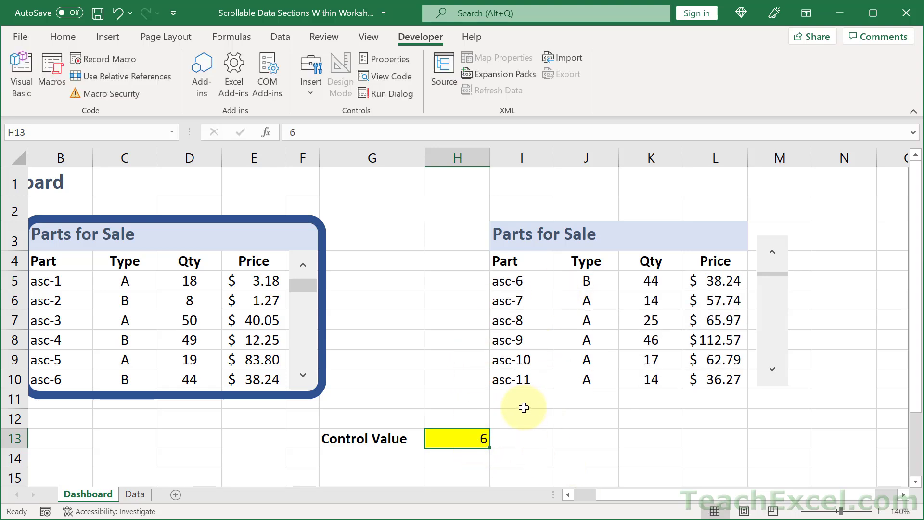
pyautogui.write('7')
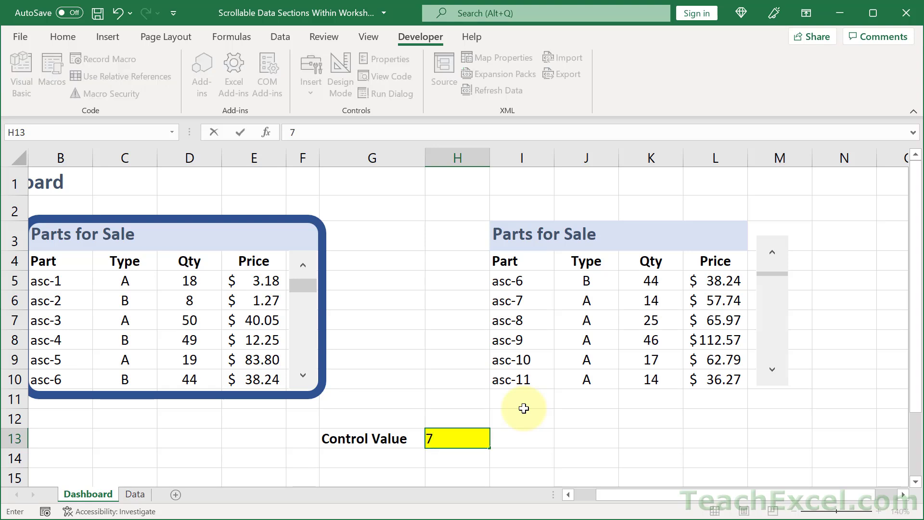
pyautogui.hotkey('ctrl', 'Return')
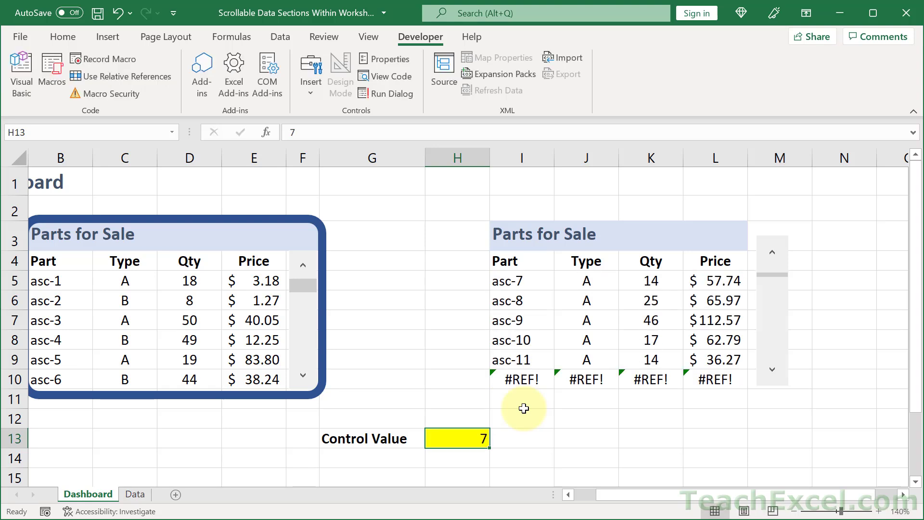
pyautogui.hotkey('ctrl', 'z')
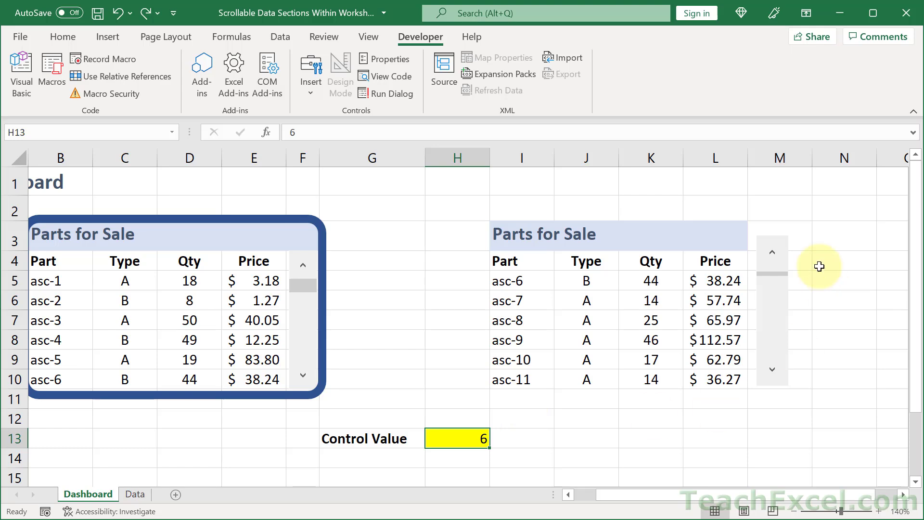
# Set the scroll bar's maximum value to 6 and its page change to 2, then confirm the control settings
pyautogui.rightClick(777, 294)
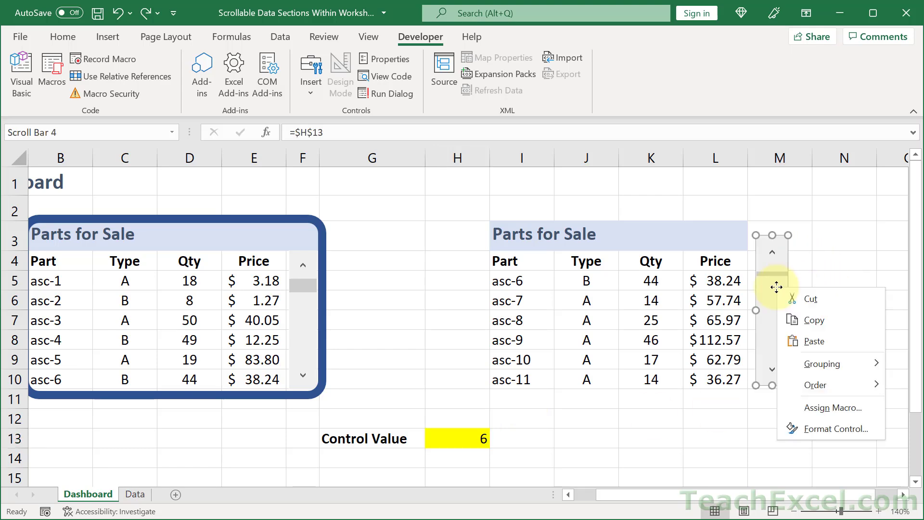
pyautogui.click(812, 430)
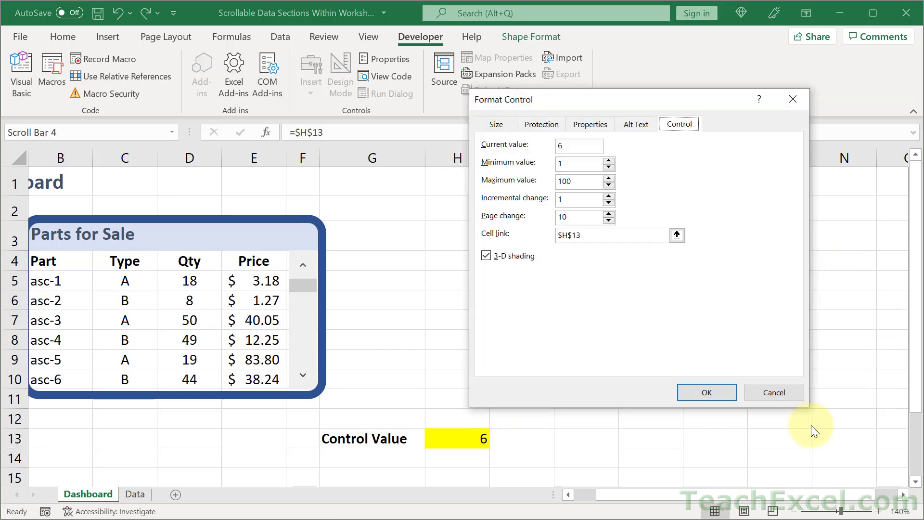
pyautogui.click(579, 187)
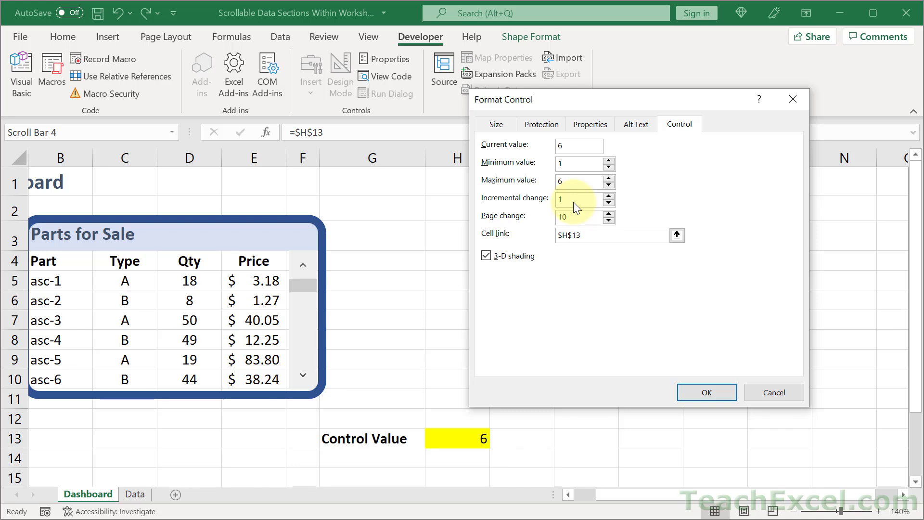
pyautogui.click(582, 215)
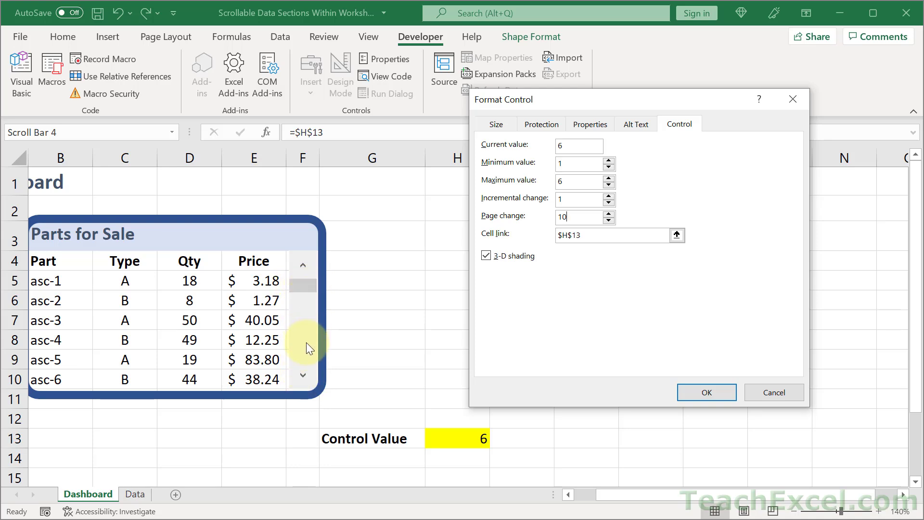
pyautogui.click(575, 218)
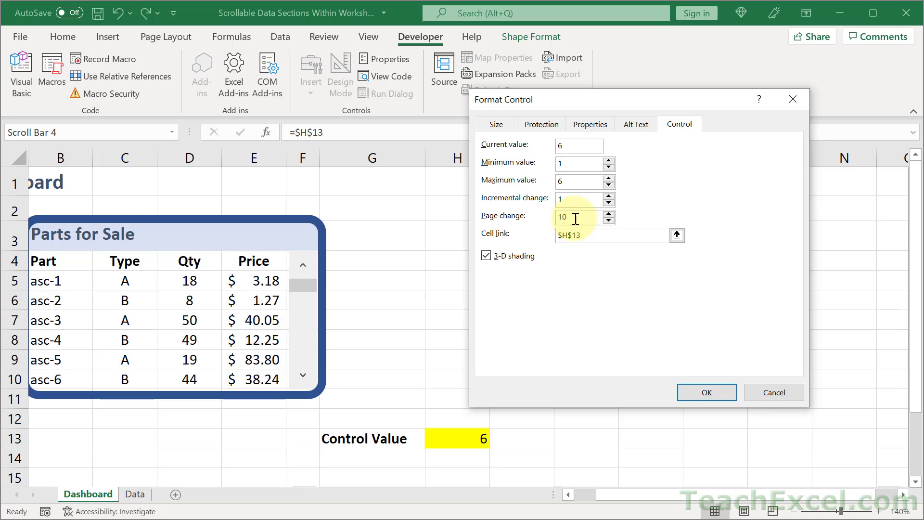
pyautogui.press('BackSpace')
pyautogui.press('BackSpace')
pyautogui.write('2')
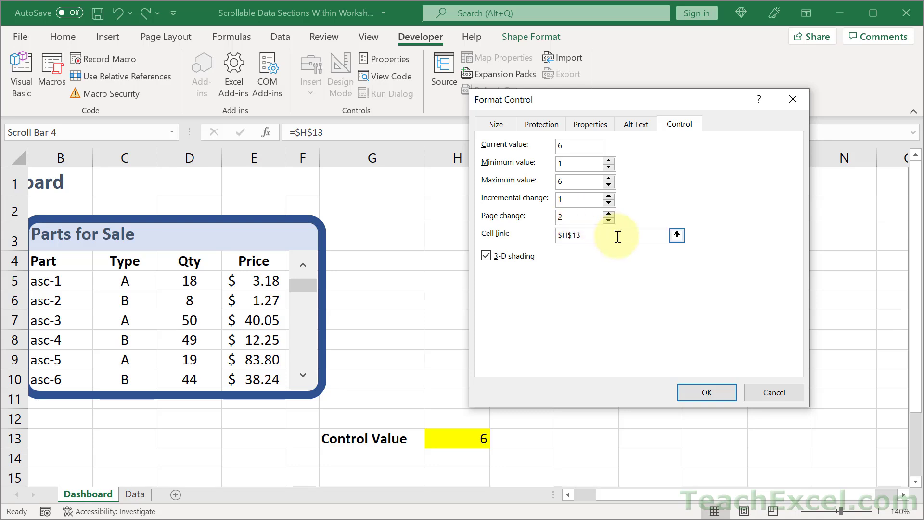
pyautogui.click(693, 392)
pyautogui.click(842, 402)
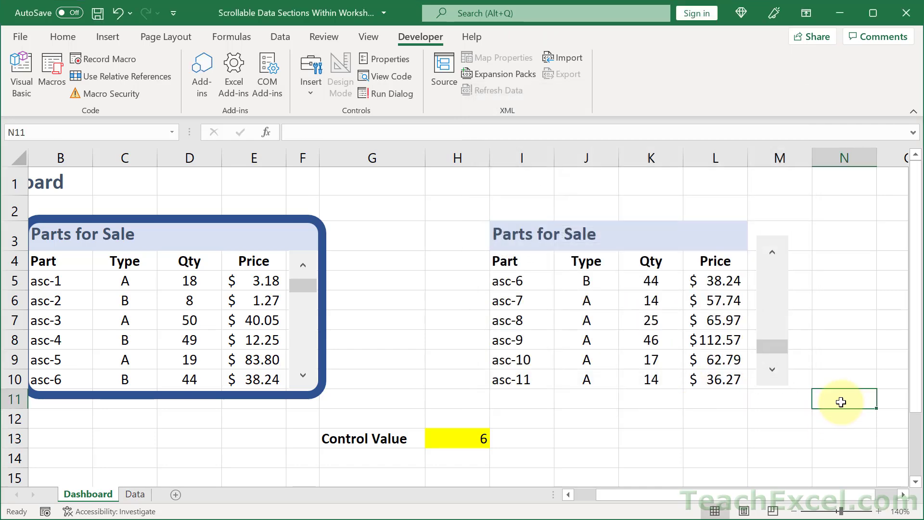
# Test the scroll bar by scrolling the right Parts for Sale list down and back to the first row
pyautogui.click(776, 256)
pyautogui.click(778, 259)
pyautogui.click(779, 260)
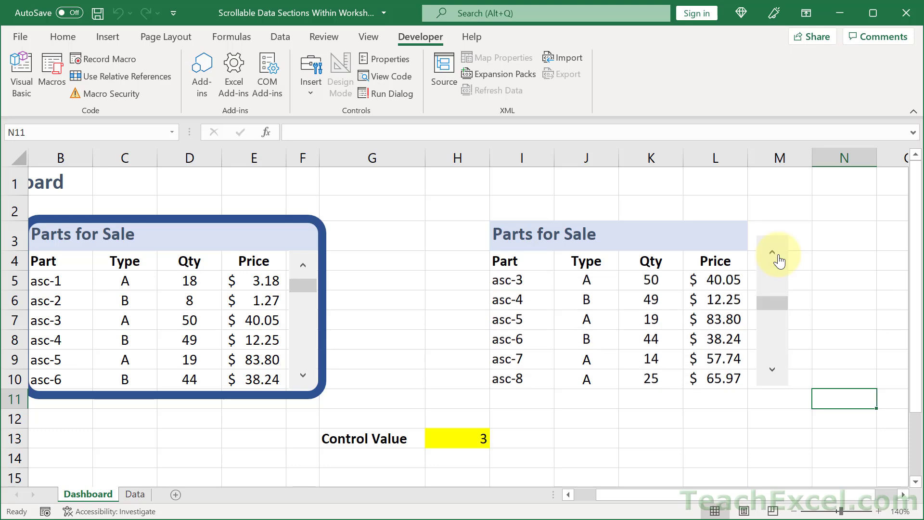
pyautogui.click(779, 260)
pyautogui.click(779, 261)
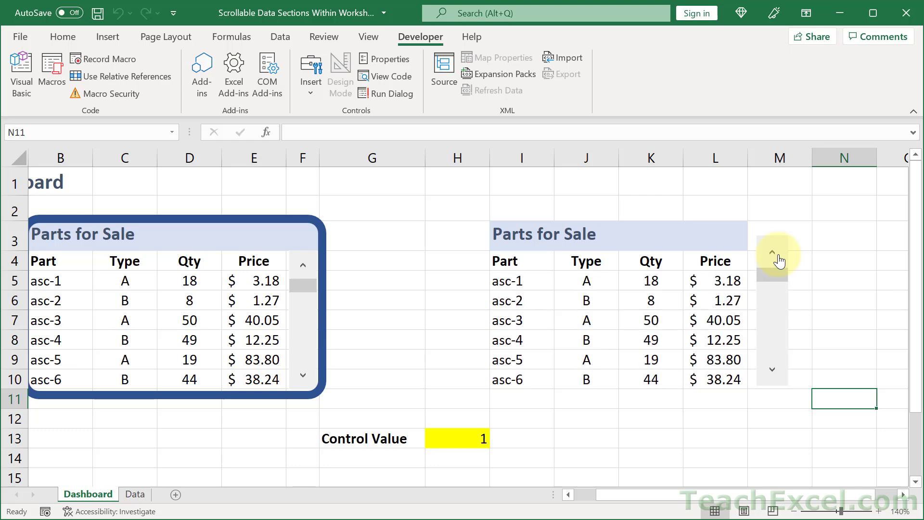
pyautogui.click(779, 380)
pyautogui.click(779, 381)
pyautogui.click(779, 380)
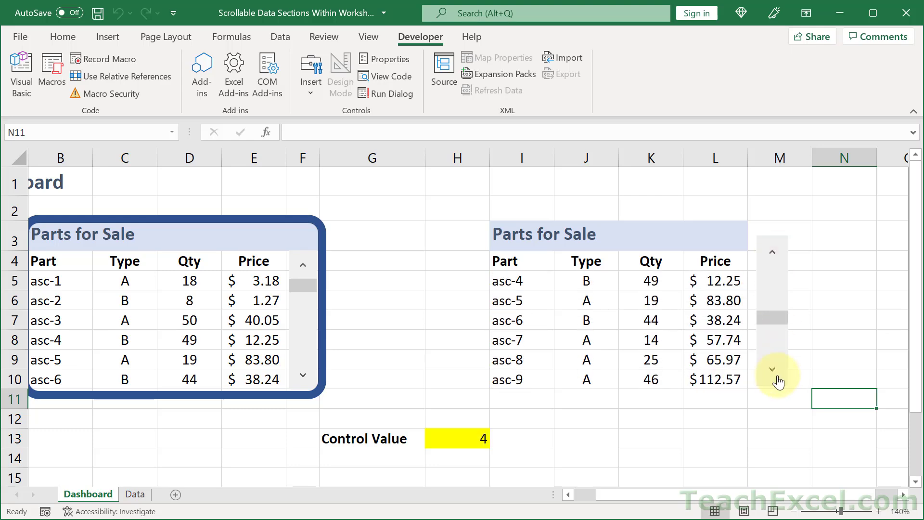
pyautogui.click(778, 381)
pyautogui.click(779, 381)
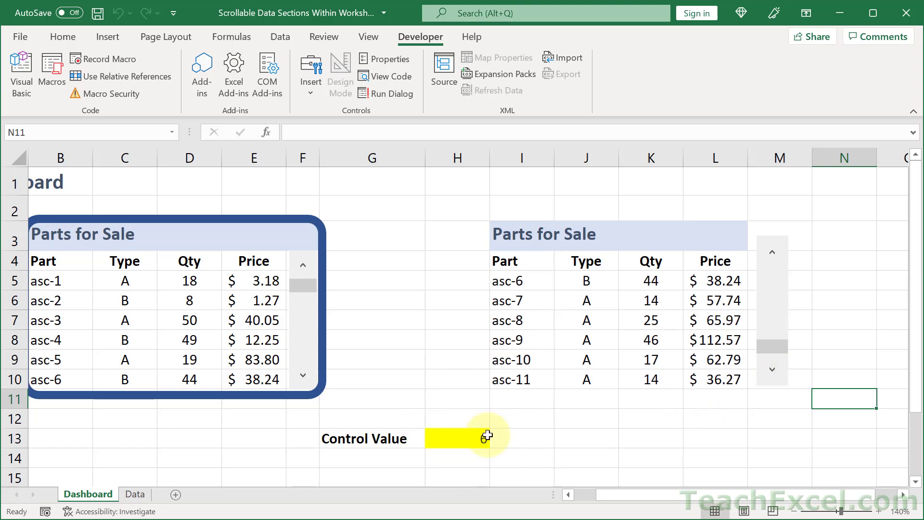
pyautogui.click(775, 291)
pyautogui.click(775, 291)
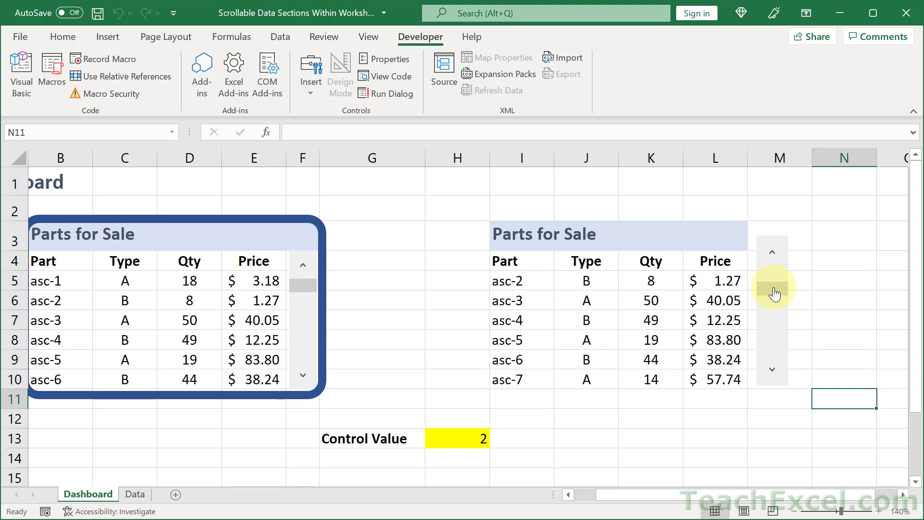
pyautogui.moveTo(775, 290); pyautogui.dragTo(778, 264)
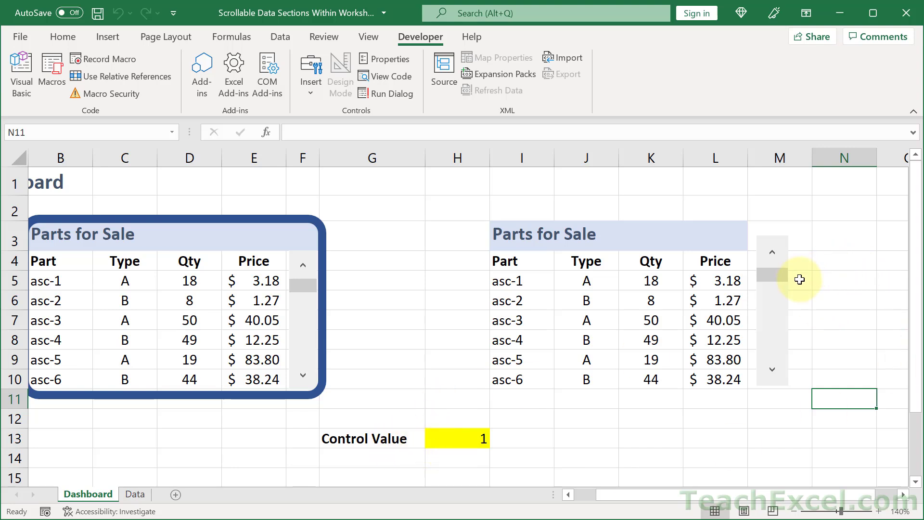
# Relink the scroll bar's cell link to M4, the cell behind the scroll bar, and confirm
pyautogui.click(798, 258)
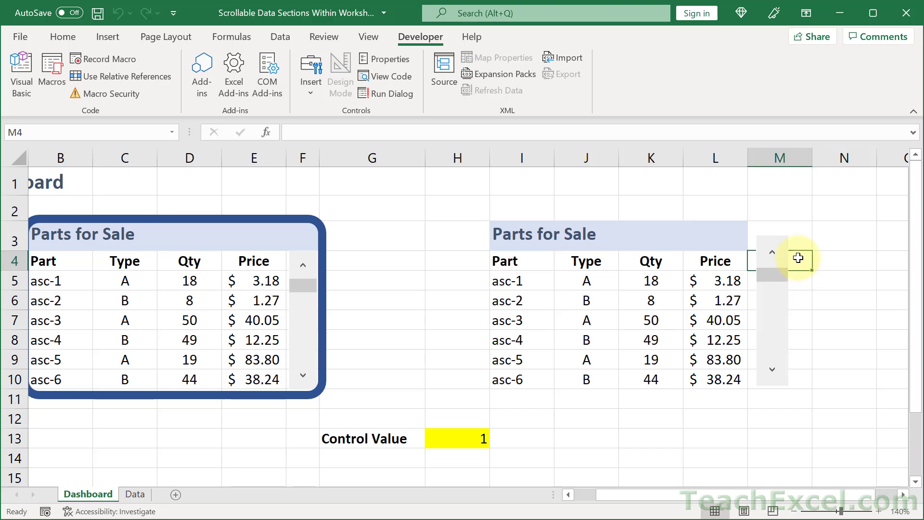
pyautogui.rightClick(769, 331)
pyautogui.click(819, 463)
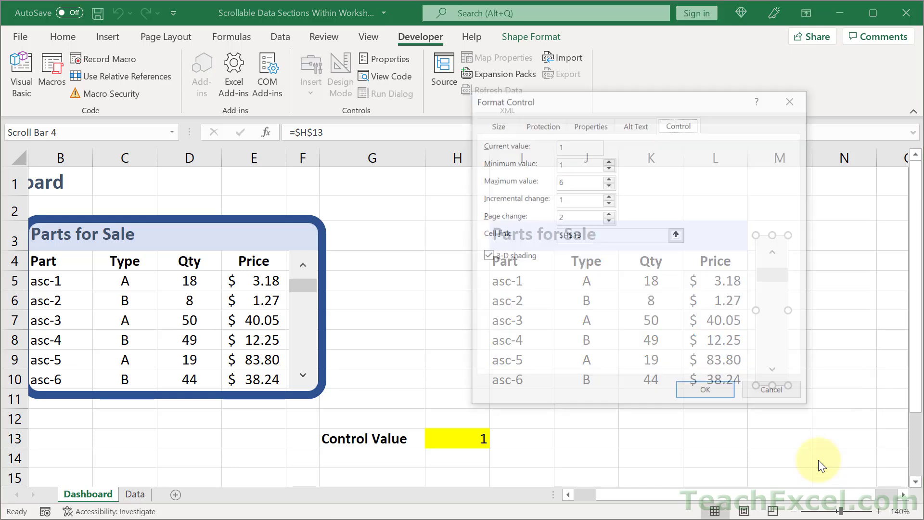
pyautogui.click(602, 237)
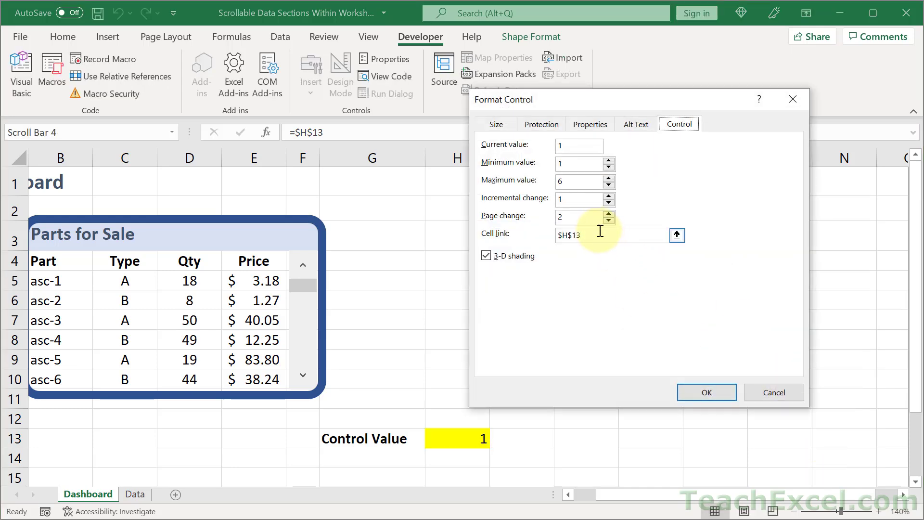
pyautogui.click(680, 236)
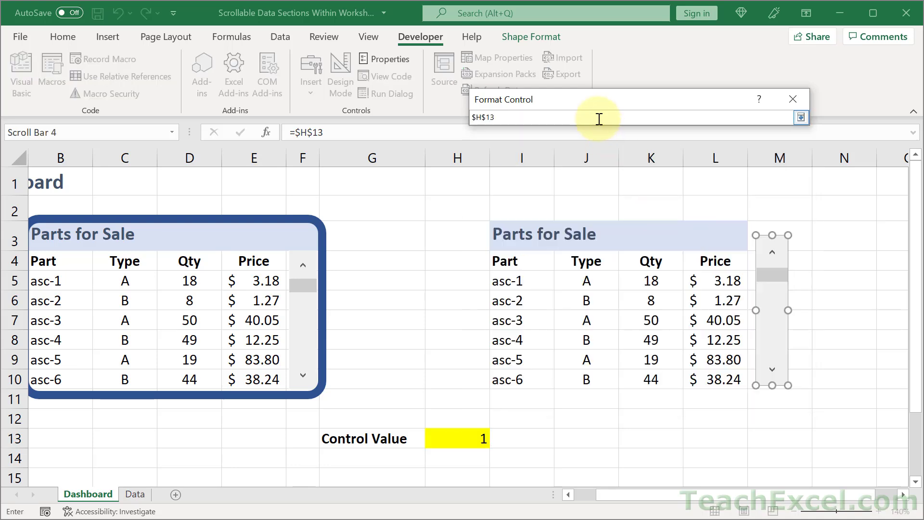
pyautogui.press('BackSpace')
pyautogui.press('BackSpace')
pyautogui.press('BackSpace')
pyautogui.press('BackSpace')
pyautogui.press('BackSpace')
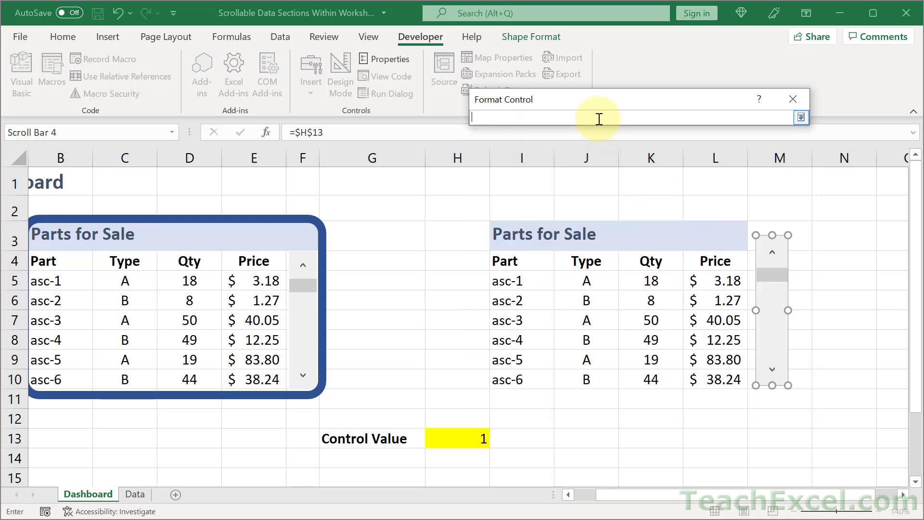
pyautogui.click(802, 261)
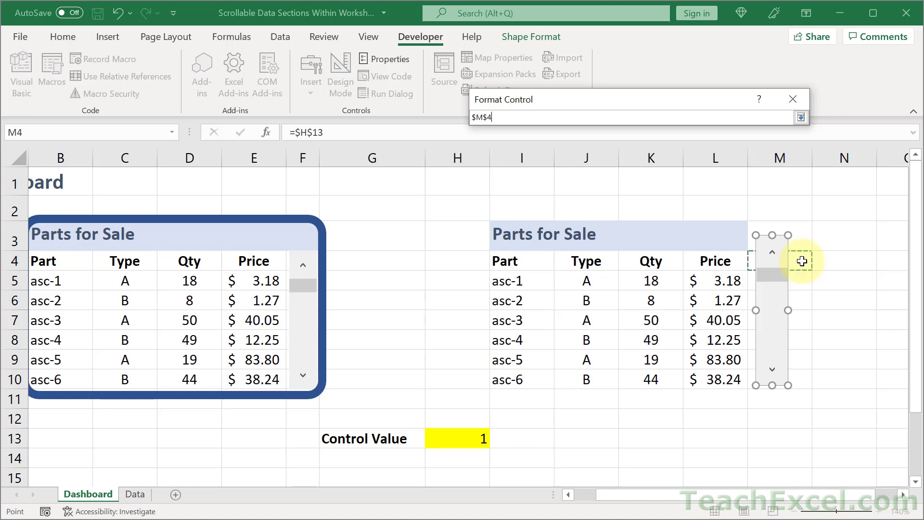
pyautogui.press('Return')
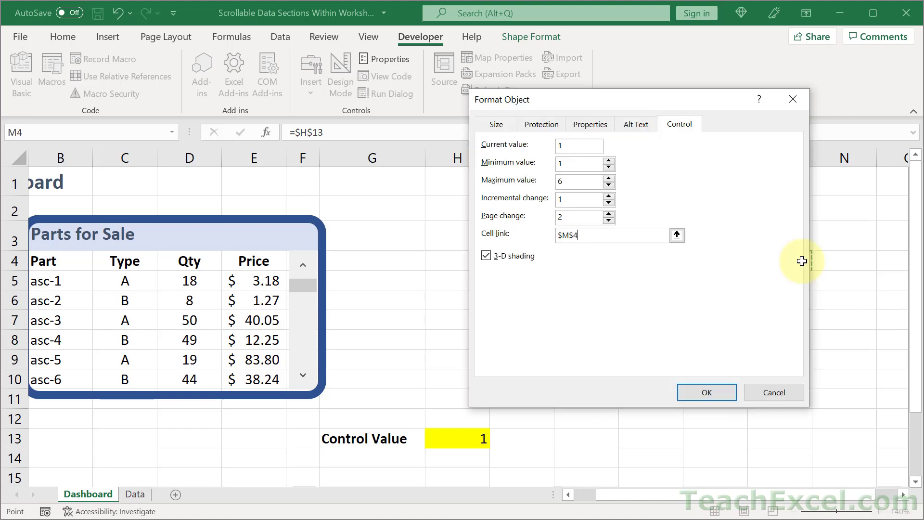
pyautogui.press('Return')
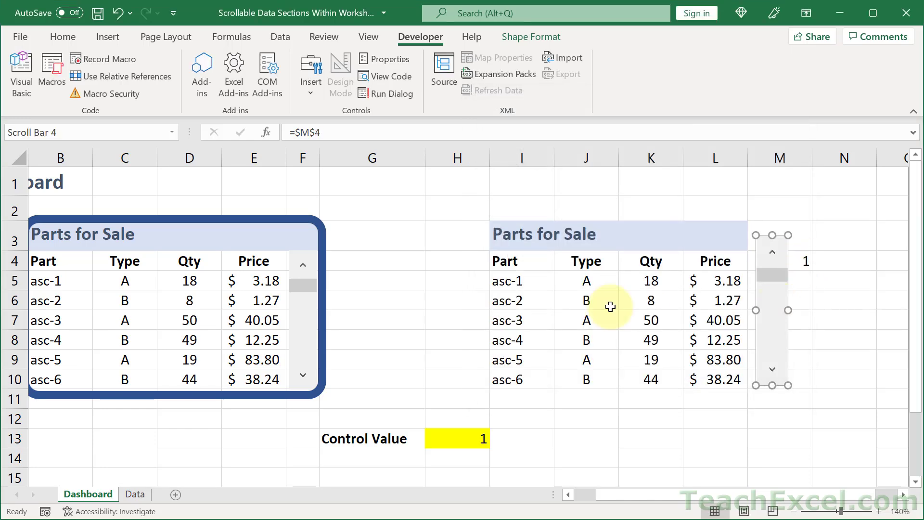
# Edit the INDEX formula in I5 so its control value reference points to $M$4
pyautogui.click(532, 281)
pyautogui.doubleClick(533, 281)
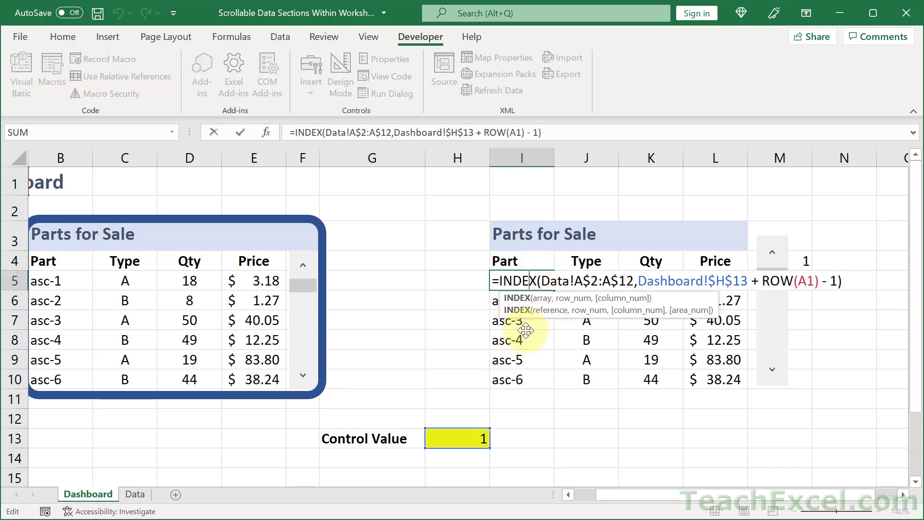
pyautogui.moveTo(832, 304); pyautogui.dragTo(793, 259)
pyautogui.hotkey('ctrl', 'Return')
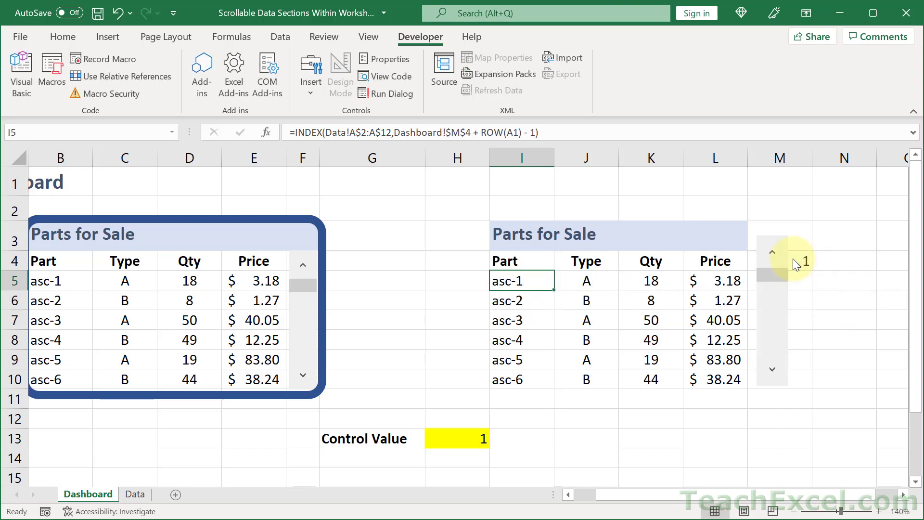
# Fill the I5 formula across to column L and down through row 10
pyautogui.moveTo(555, 287); pyautogui.dragTo(749, 289)
pyautogui.doubleClick(749, 288)
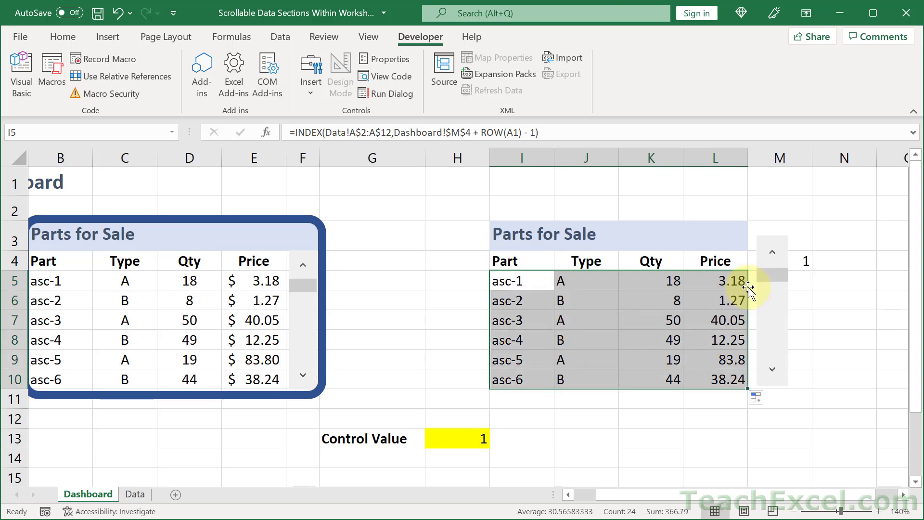
# Narrow column M and move and resize the scroll bar to sit neatly beside the list
pyautogui.moveTo(811, 159); pyautogui.dragTo(793, 160)
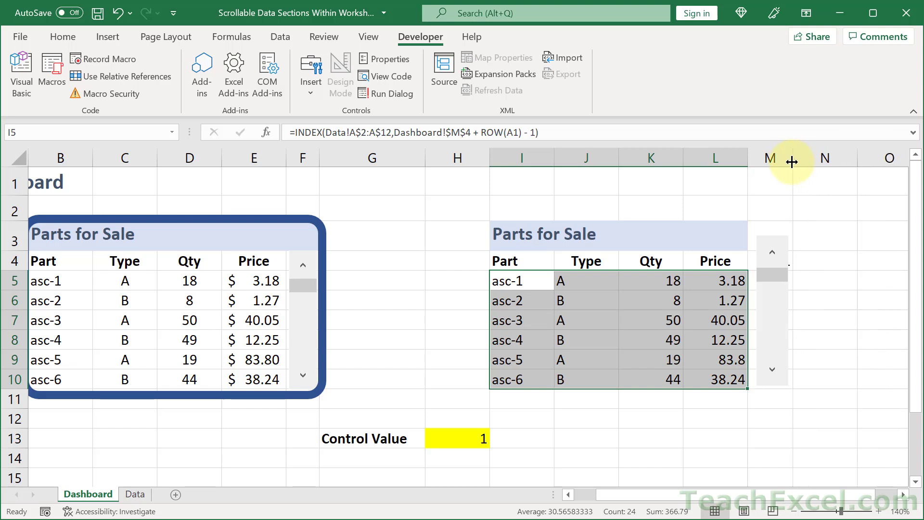
pyautogui.rightClick(773, 317)
pyautogui.click(772, 302)
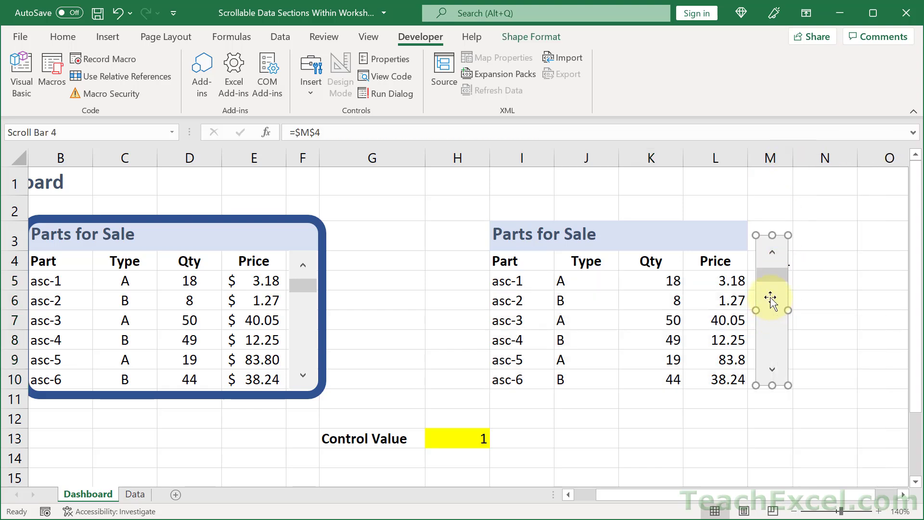
pyautogui.moveTo(772, 302); pyautogui.dragTo(764, 304)
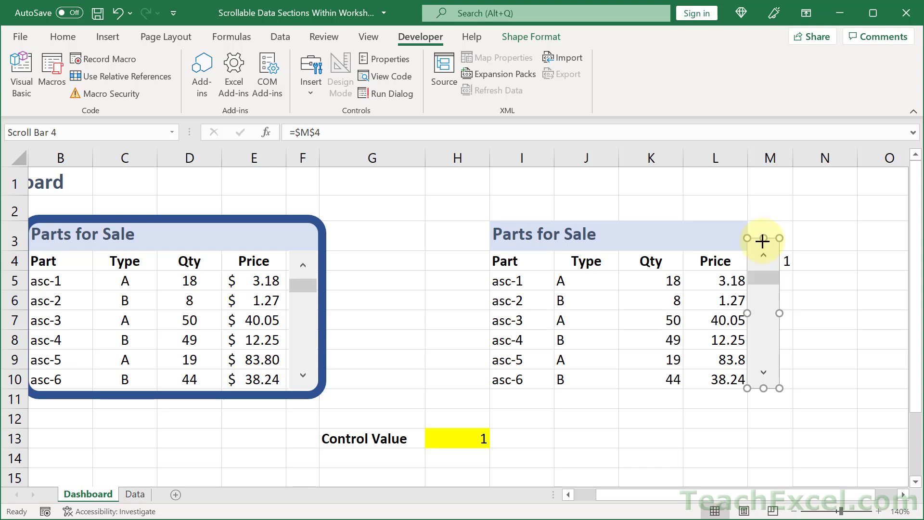
pyautogui.moveTo(762, 239); pyautogui.dragTo(763, 252)
pyautogui.moveTo(779, 323); pyautogui.dragTo(776, 323)
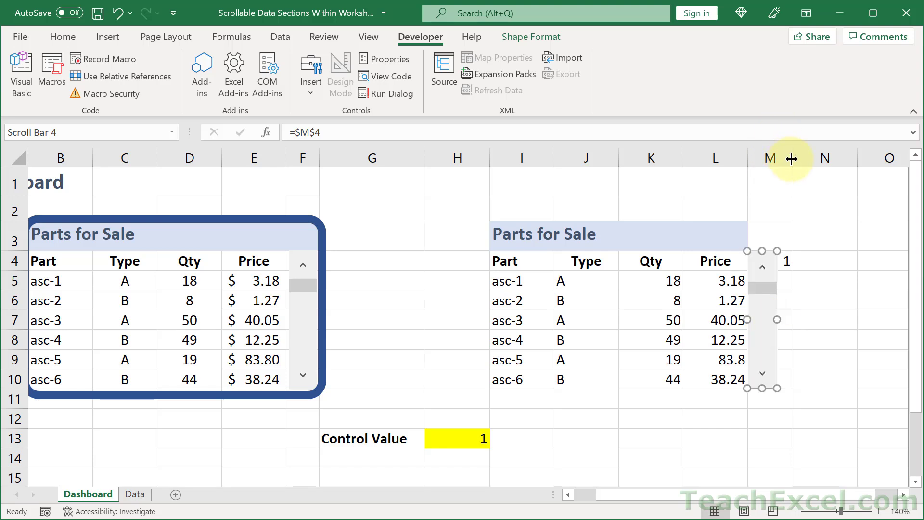
pyautogui.moveTo(792, 163); pyautogui.dragTo(777, 168)
# Copy the formatting of header cell L3 into M3 to extend the header band
pyautogui.click(718, 232)
pyautogui.hotkey('ctrl', 'c')
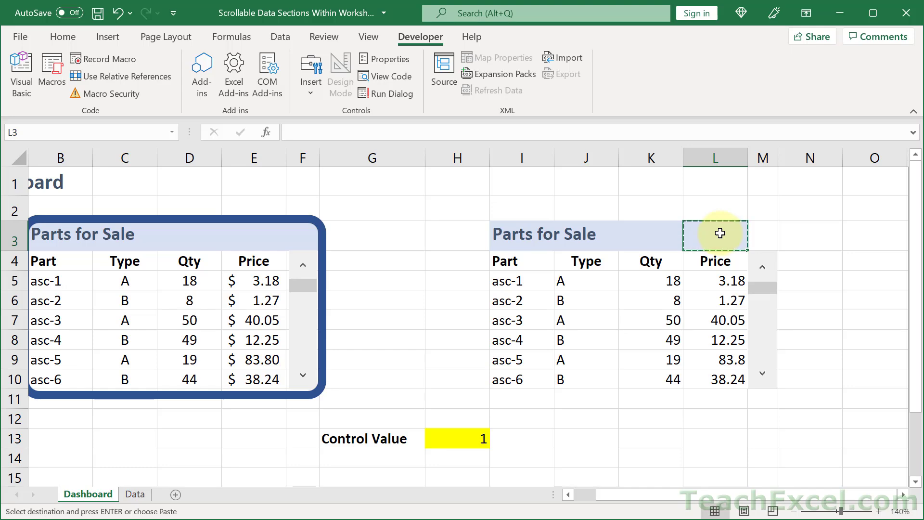
pyautogui.press('Right')
pyautogui.hotkey('ctrl', 'alt', 'v')
pyautogui.press('t')
pyautogui.press('Return')
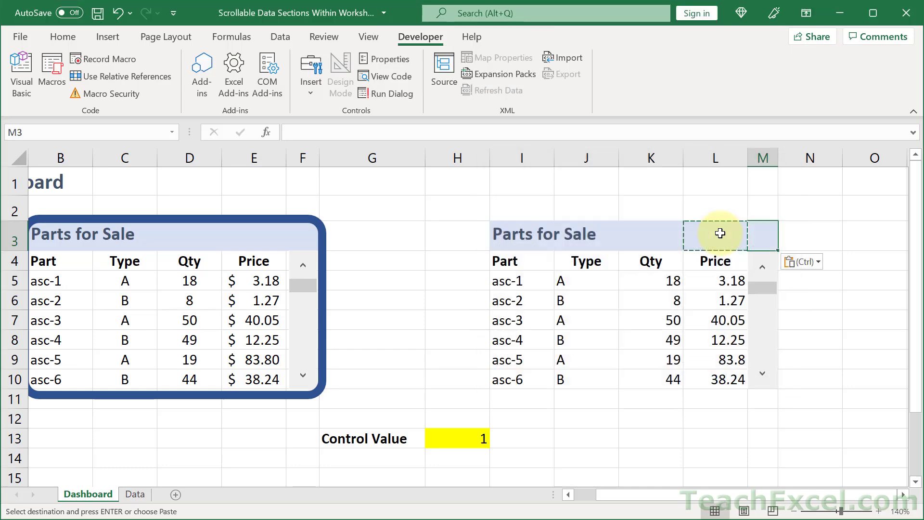
pyautogui.press('Escape')
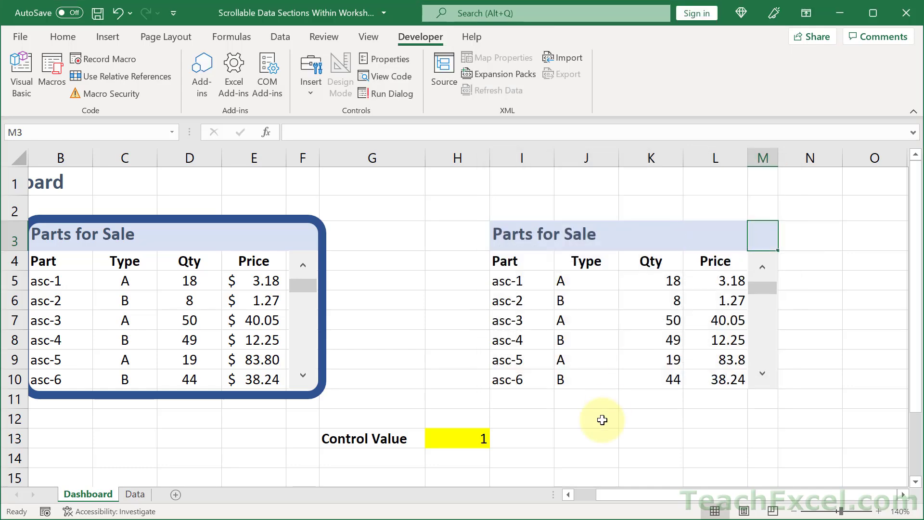
# Draw a rounded rectangle about 1.86 by 3.11 inches covering the right Parts for Sale section
pyautogui.click(573, 492)
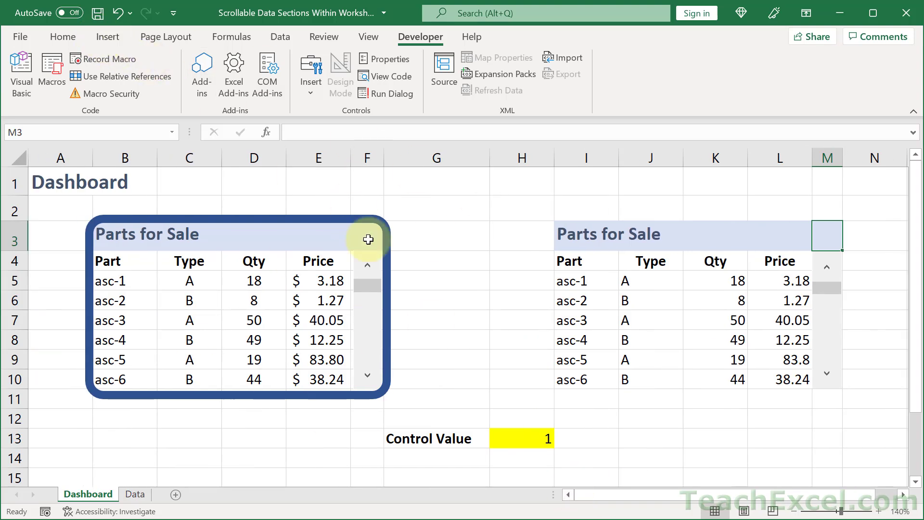
pyautogui.click(112, 37)
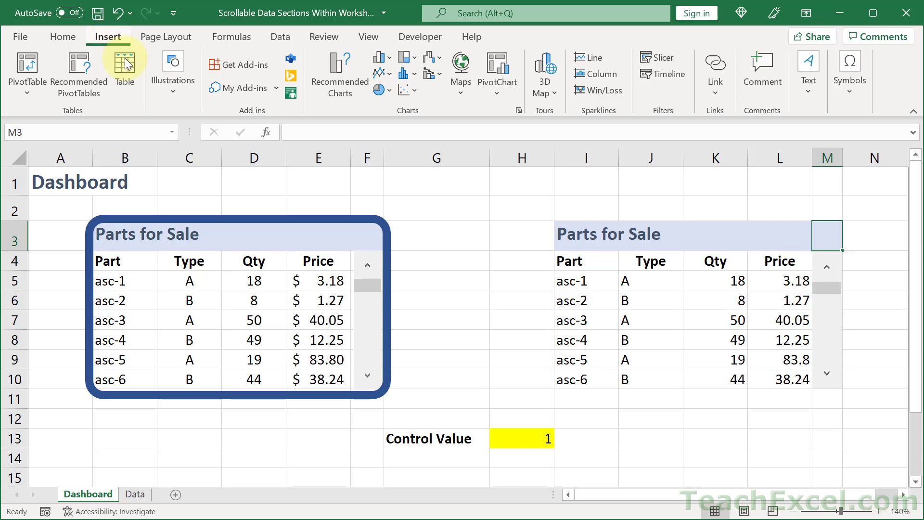
pyautogui.click(168, 77)
pyautogui.click(203, 151)
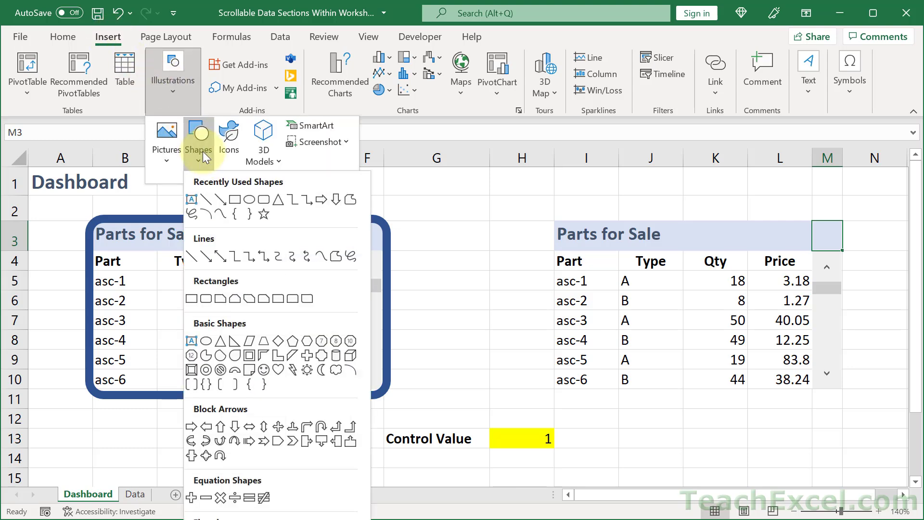
pyautogui.click(264, 202)
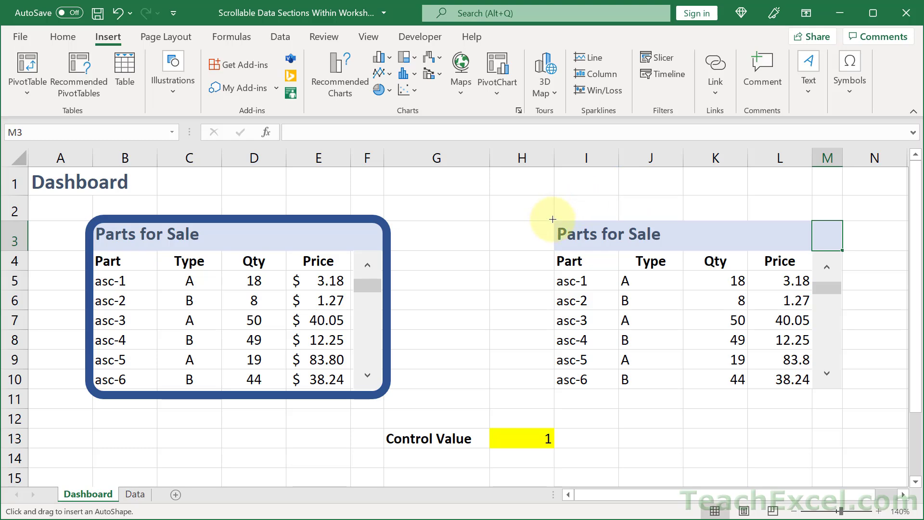
pyautogui.moveTo(553, 219); pyautogui.dragTo(854, 399)
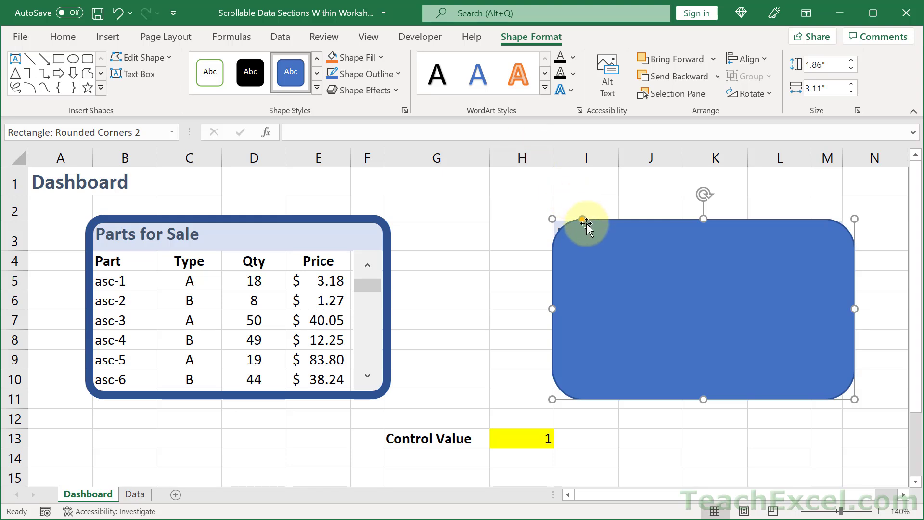
# Reduce the rounded rectangle's corner rounding and nudge the shape slightly up and to the left
pyautogui.moveTo(582, 218); pyautogui.dragTo(560, 217)
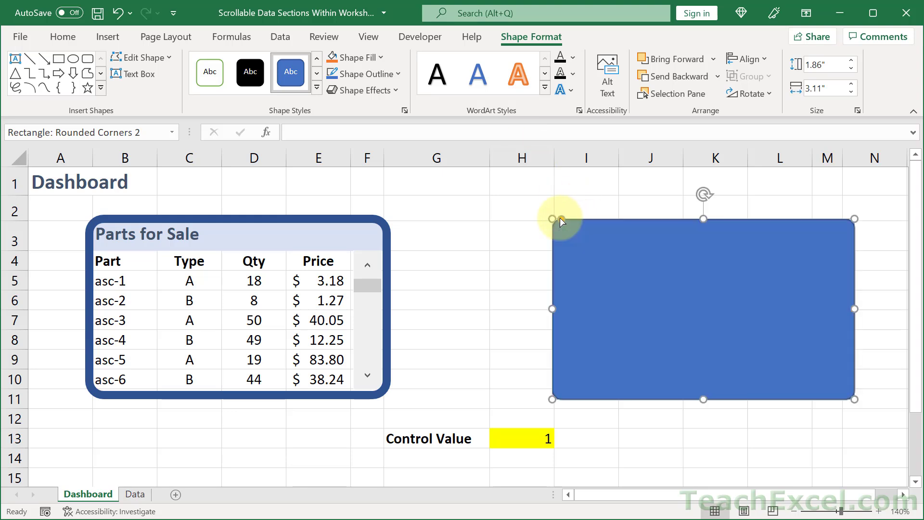
pyautogui.press('Up')
pyautogui.press('Up')
pyautogui.press('Left')
pyautogui.press('Left')
pyautogui.press('Left')
pyautogui.press('Left')
pyautogui.press('Left')
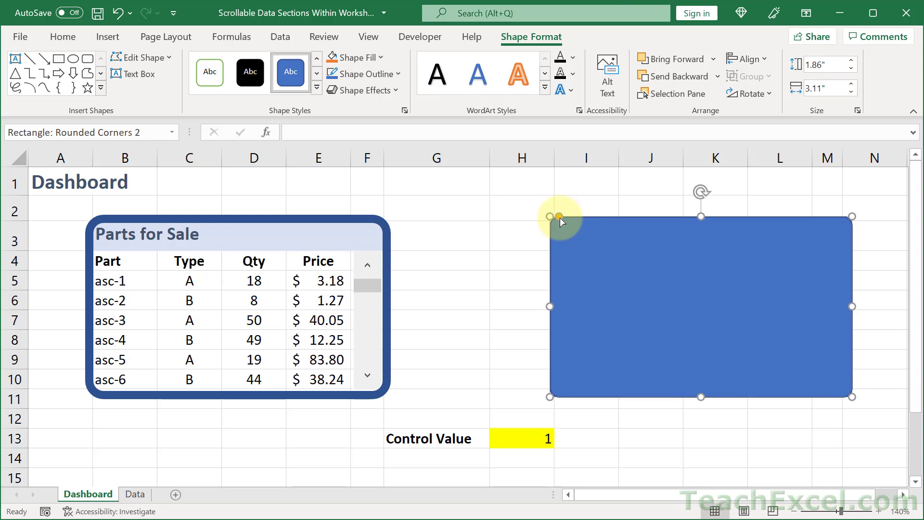
# Remove the rectangle's fill and set its outline weight to 6 pt so it frames the list
pyautogui.click(360, 59)
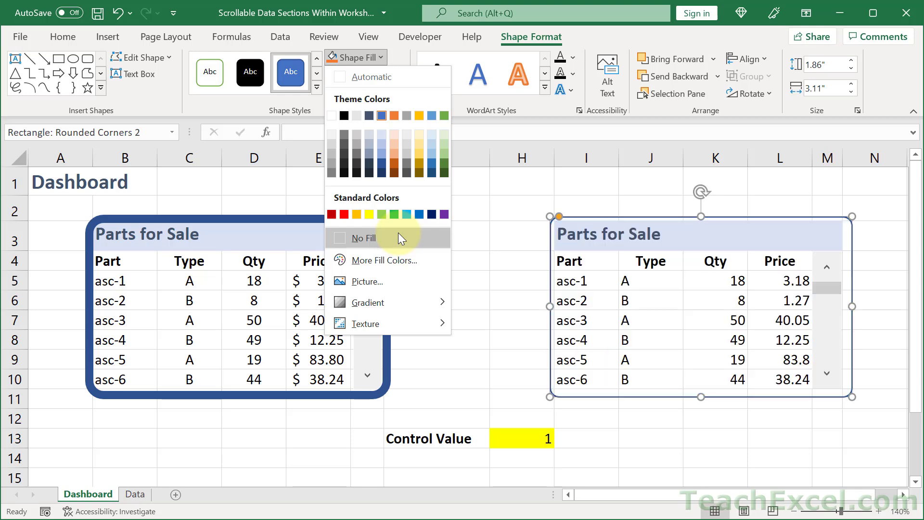
pyautogui.click(397, 232)
pyautogui.click(386, 73)
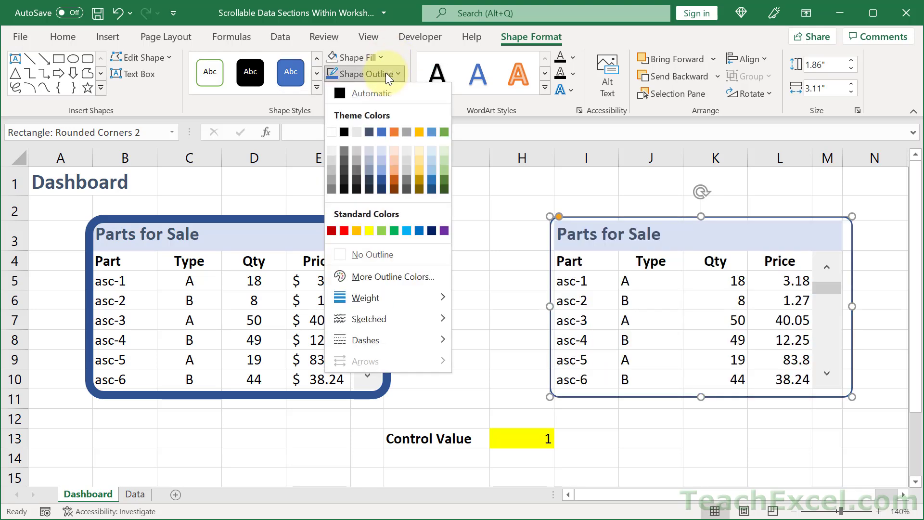
pyautogui.moveTo(405, 296)
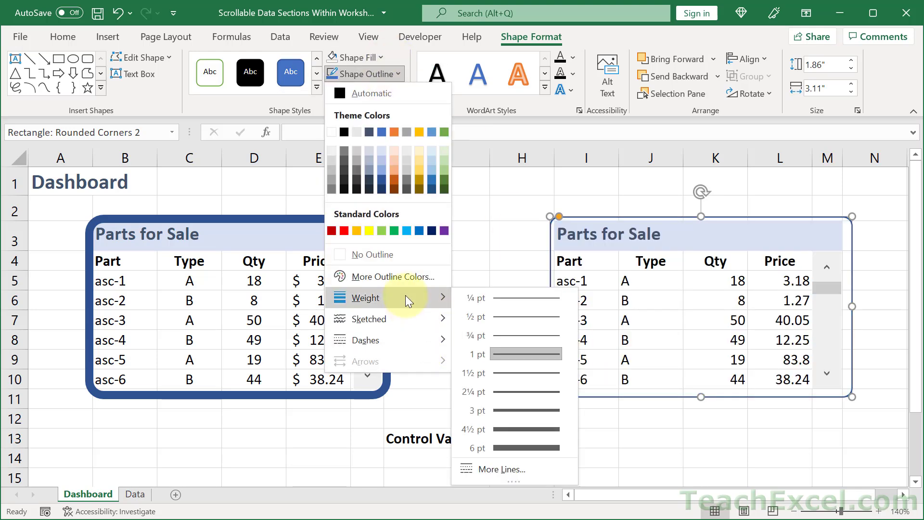
pyautogui.click(518, 448)
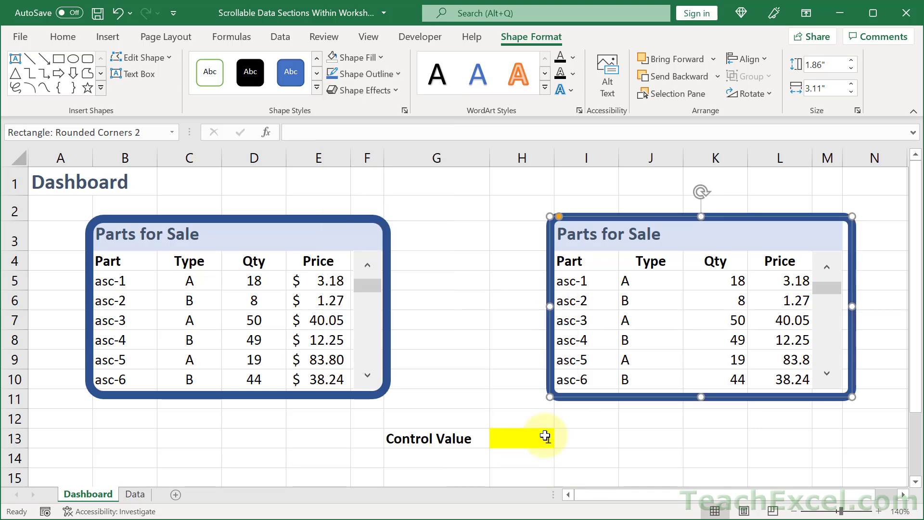
# Resize the frame to about 1.84 by 3.06 inches so its edges hug the right list
pyautogui.click(879, 511)
pyautogui.click(879, 511)
pyautogui.click(879, 511)
pyautogui.click(879, 511)
pyautogui.click(879, 511)
pyautogui.click(879, 511)
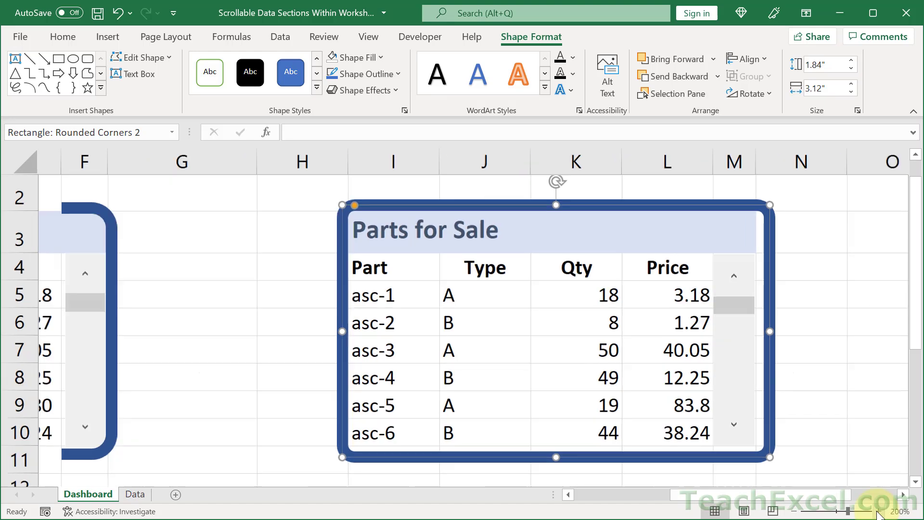
pyautogui.moveTo(756, 334); pyautogui.dragTo(747, 334)
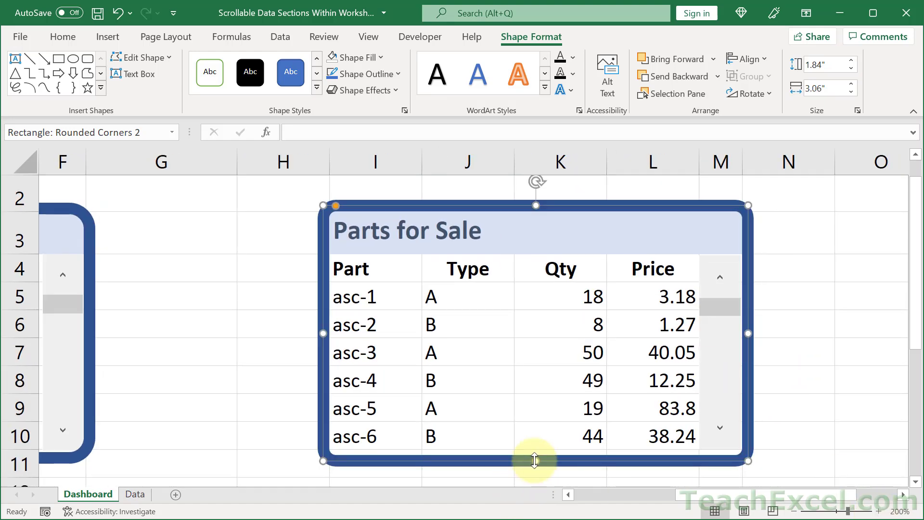
pyautogui.moveTo(535, 460); pyautogui.dragTo(534, 454)
# Hide the worksheet gridlines
pyautogui.click(274, 247)
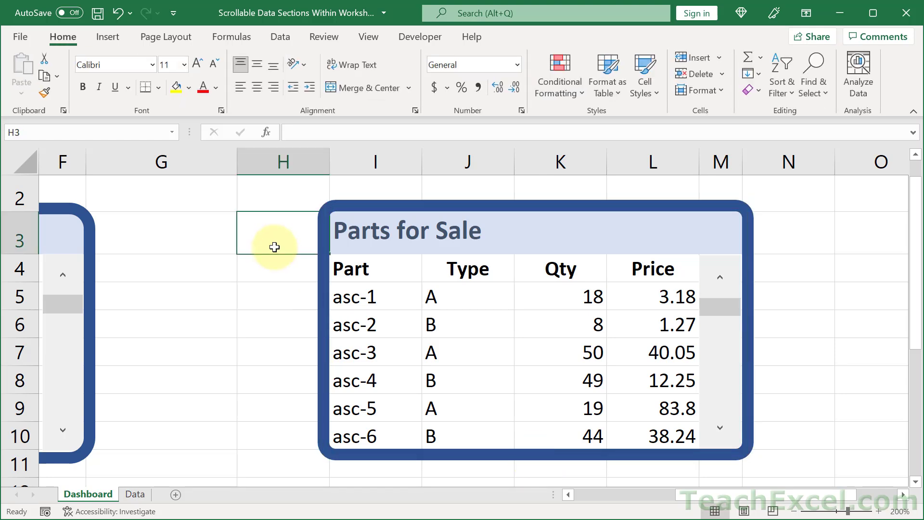
pyautogui.click(373, 36)
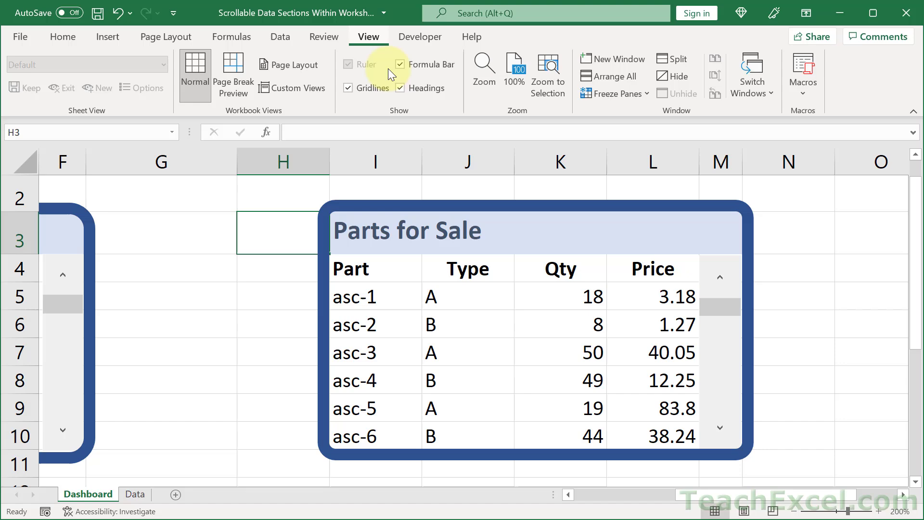
pyautogui.click(370, 87)
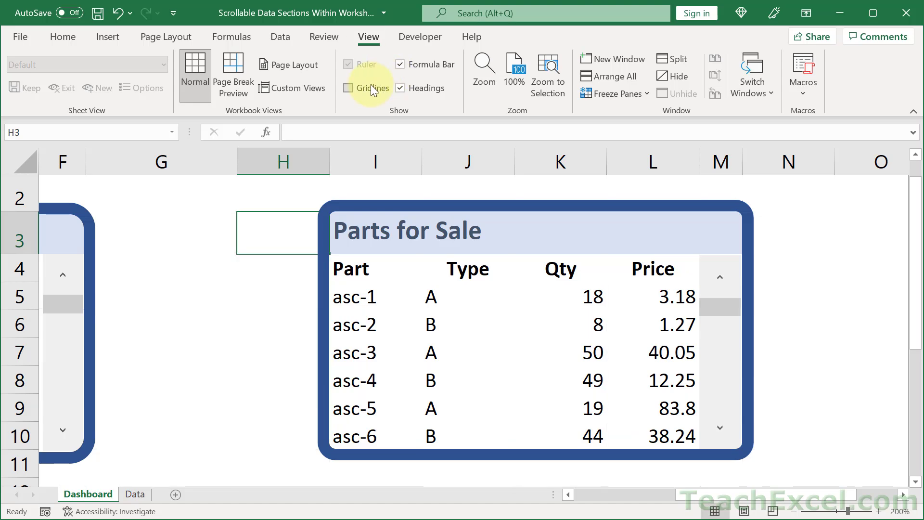
# Center-align the Type and Qty cells J4:K10 in the right list
pyautogui.click(795, 511)
pyautogui.click(794, 512)
pyautogui.click(794, 511)
pyautogui.click(795, 512)
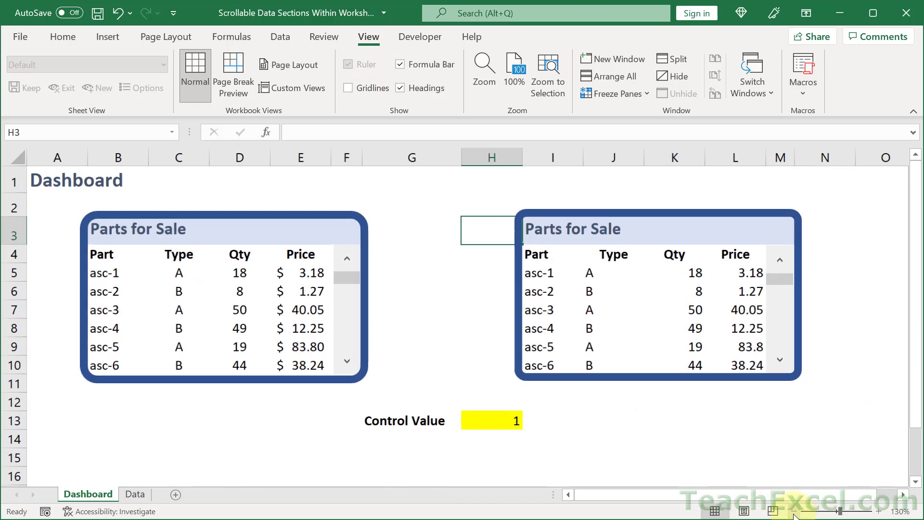
pyautogui.click(688, 361)
pyautogui.moveTo(687, 361); pyautogui.dragTo(583, 254)
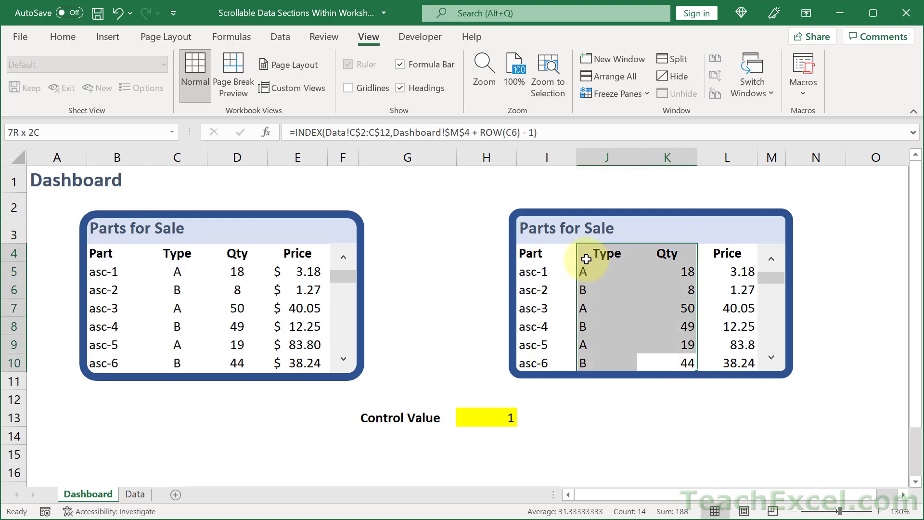
pyautogui.click(61, 34)
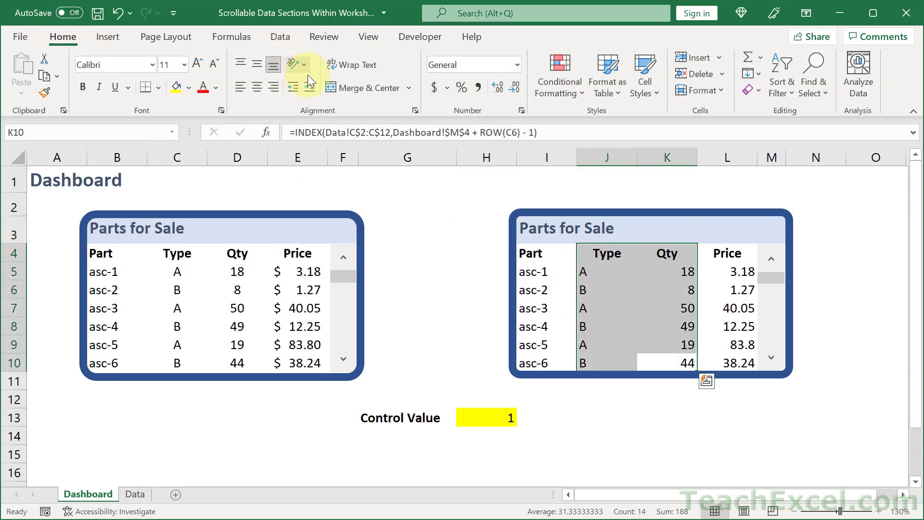
pyautogui.click(256, 87)
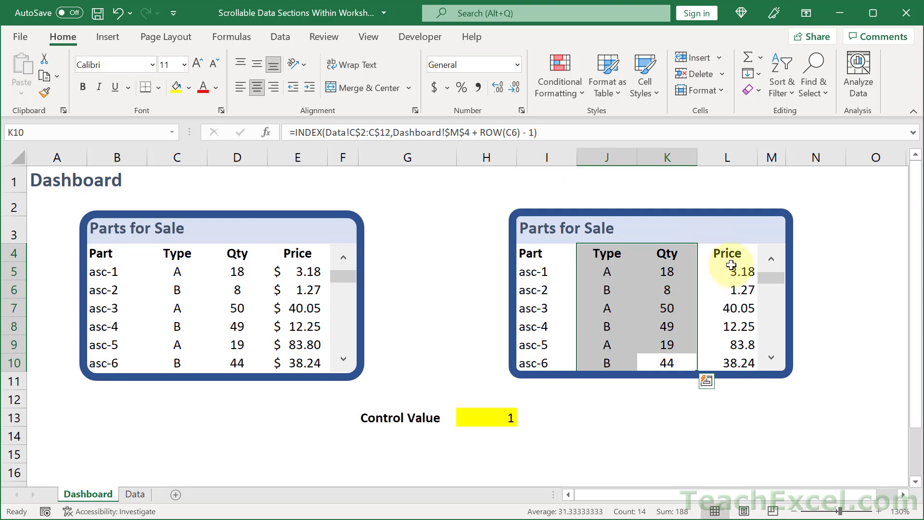
# Apply the Accounting currency format to the Price cells L5:L10
pyautogui.moveTo(730, 272); pyautogui.dragTo(729, 361)
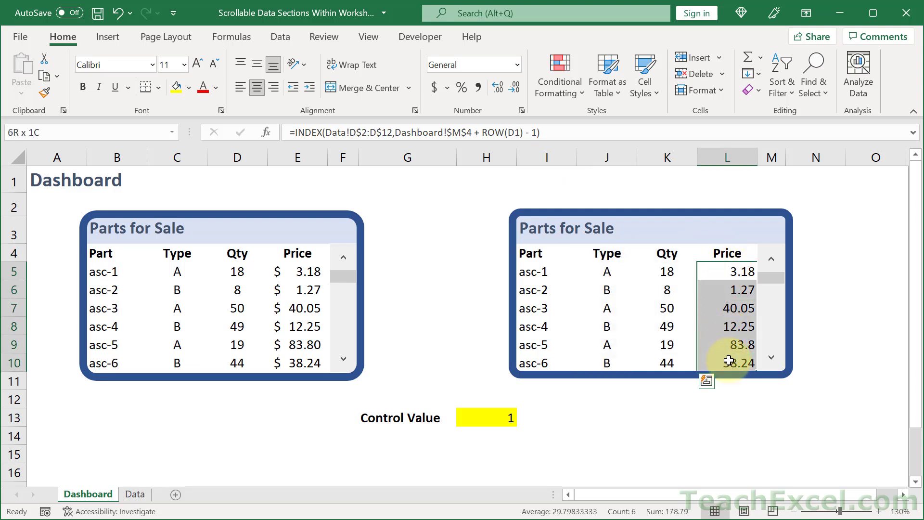
pyautogui.click(434, 87)
pyautogui.click(444, 325)
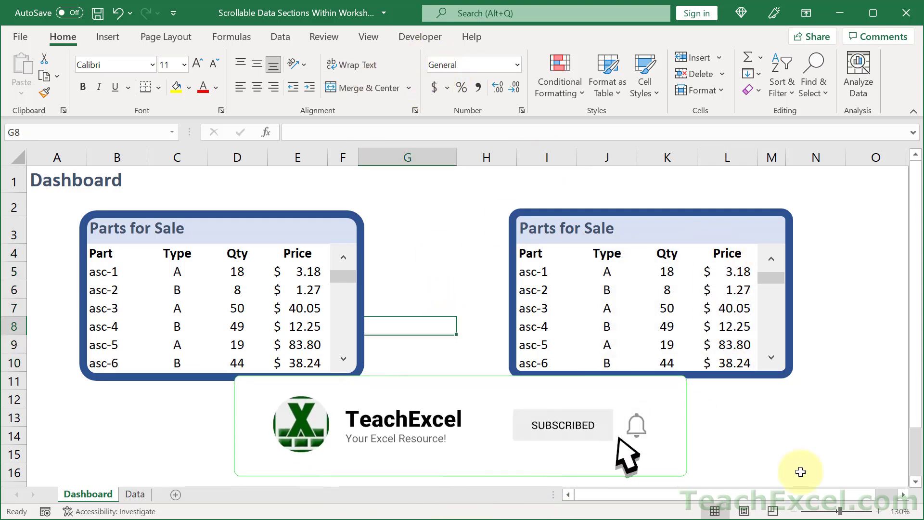
# Scroll the right Parts for Sale list down and back up with its scroll bar to test it
pyautogui.click(772, 356)
pyautogui.click(774, 362)
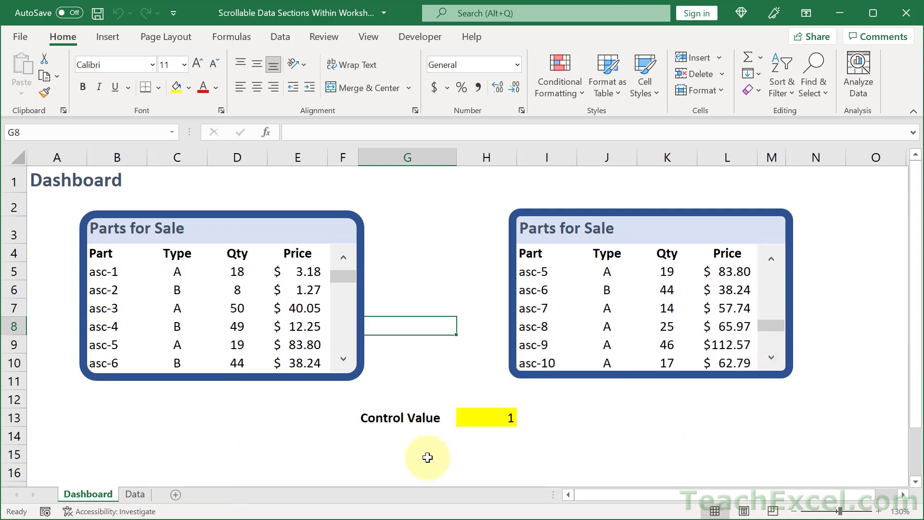
pyautogui.click(484, 422)
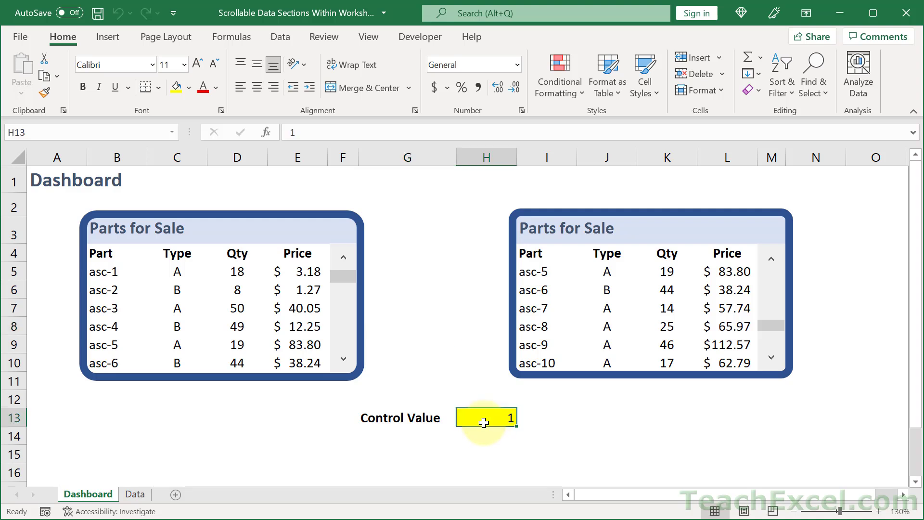
pyautogui.click(598, 419)
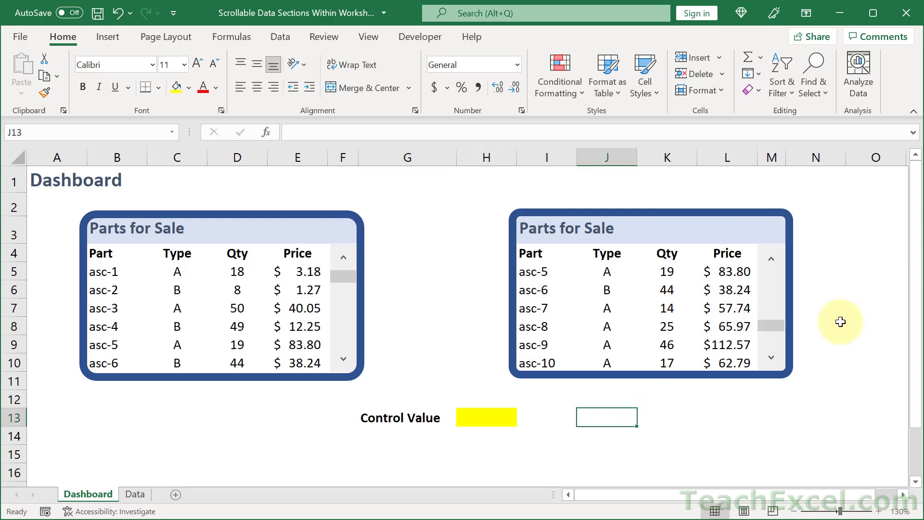
pyautogui.click(773, 360)
pyautogui.click(776, 285)
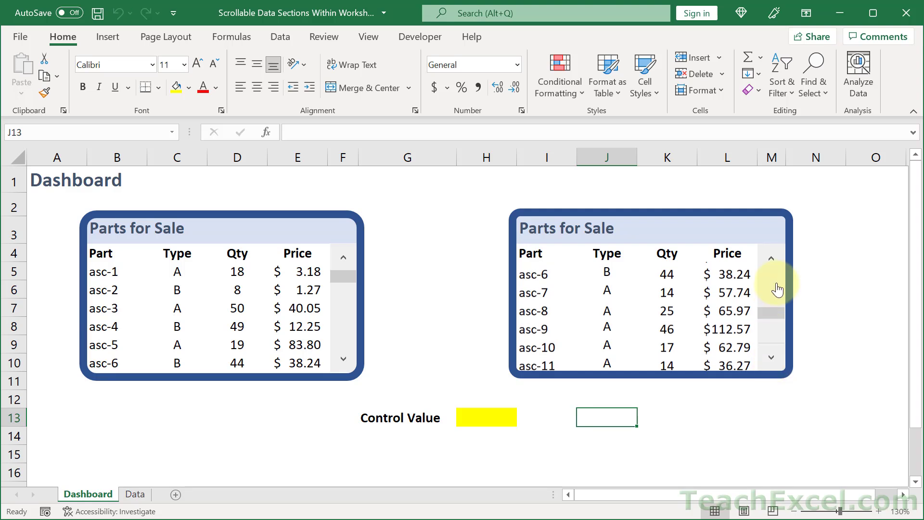
pyautogui.click(776, 284)
pyautogui.click(777, 283)
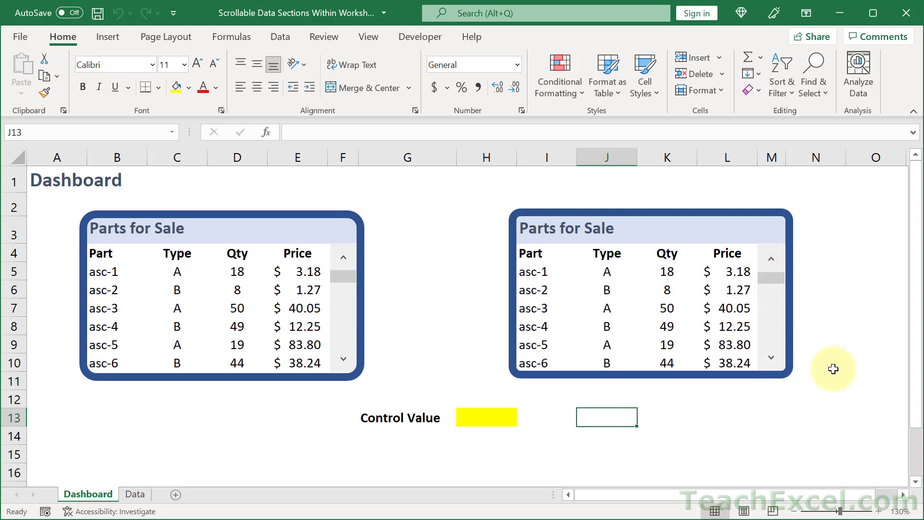